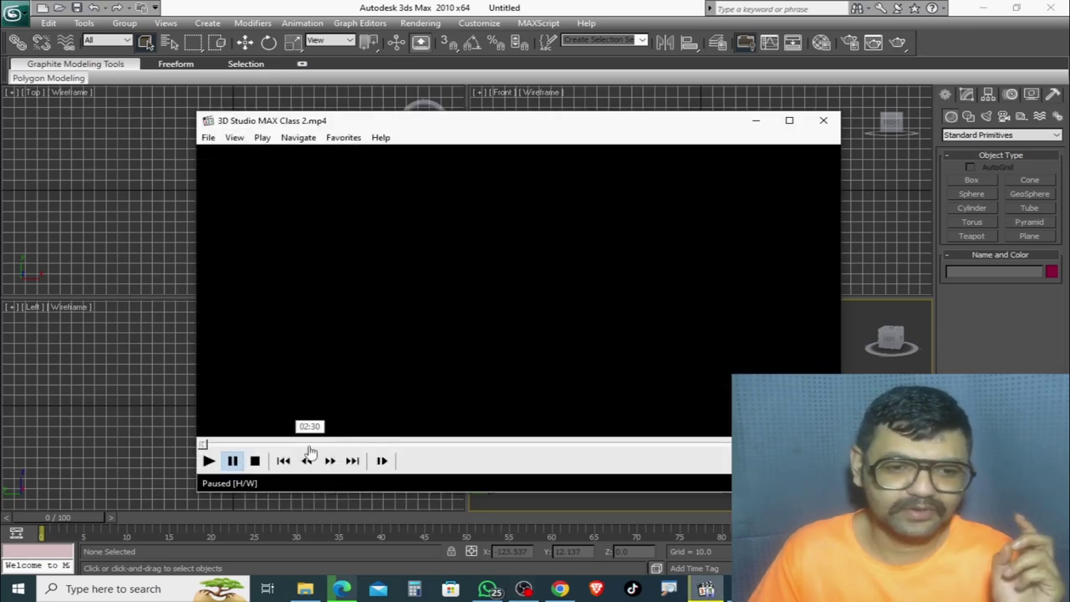
Step: Skim the earlier 3ds Max class video in Media Player Classic, then close the player
mouse_move(210, 444)
left_mouse_down()
mouse_move(301, 446)
mouse_move(355, 468)
mouse_move(332, 470)
mouse_move(760, 487)
left_mouse_up()
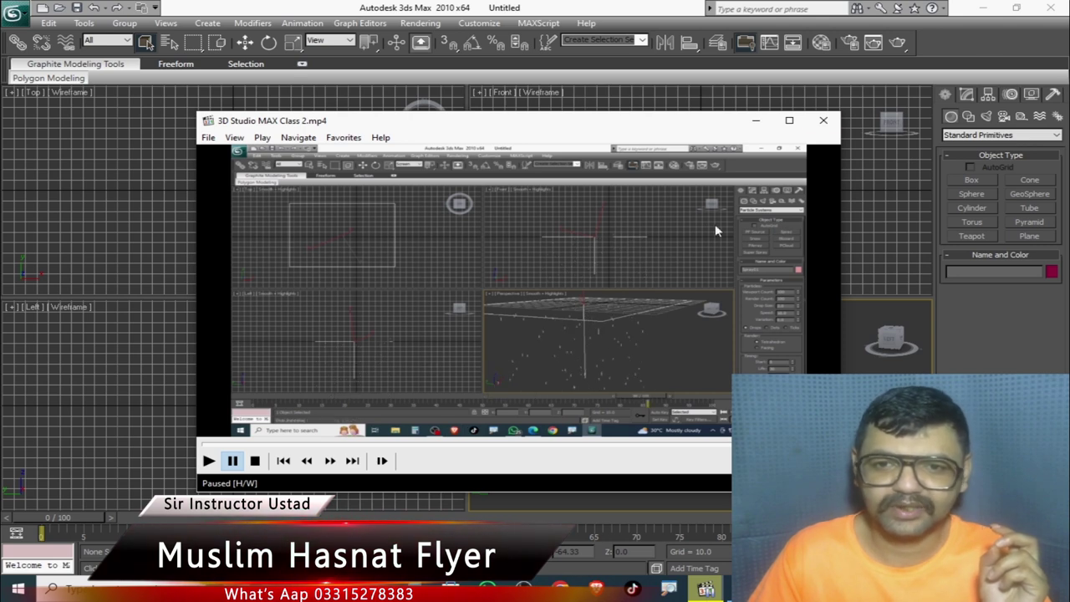
left_click(822, 120)
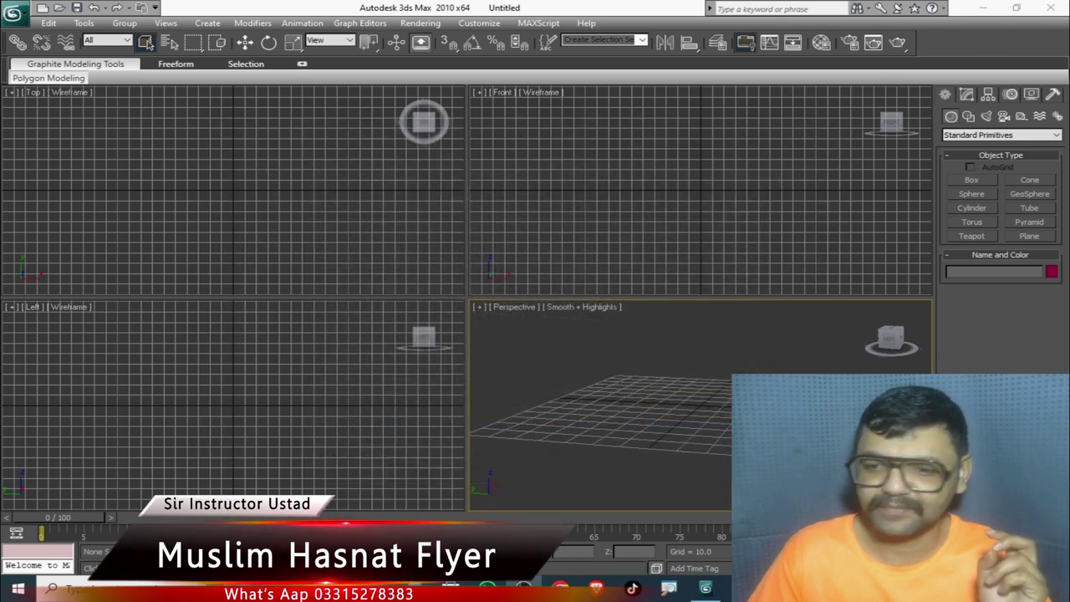
Step: Reset 3ds Max to a fresh empty scene
left_click(15, 14)
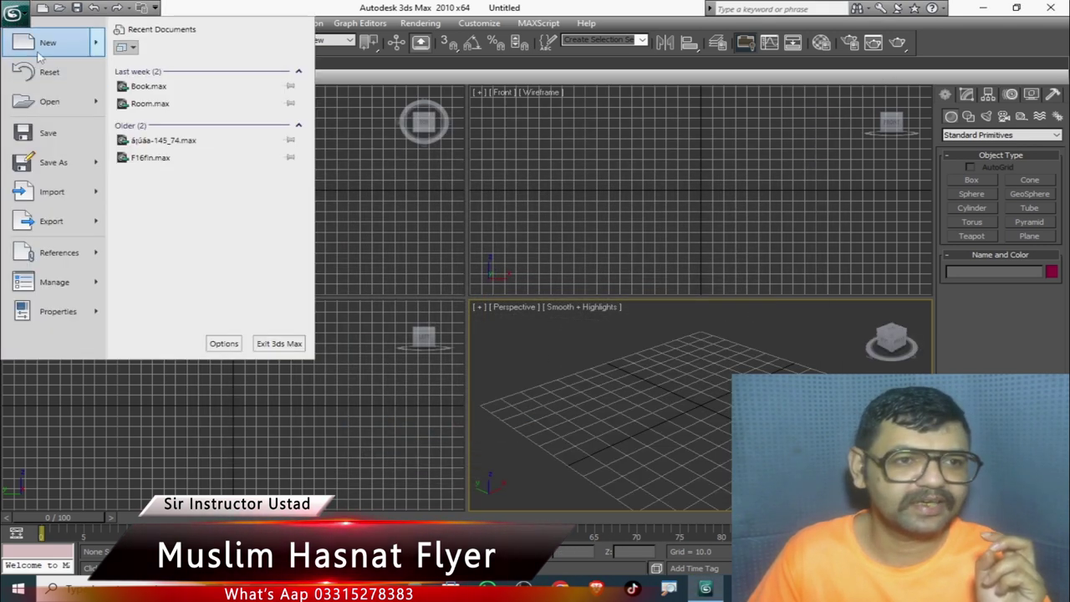
left_click(65, 73)
left_click(507, 316)
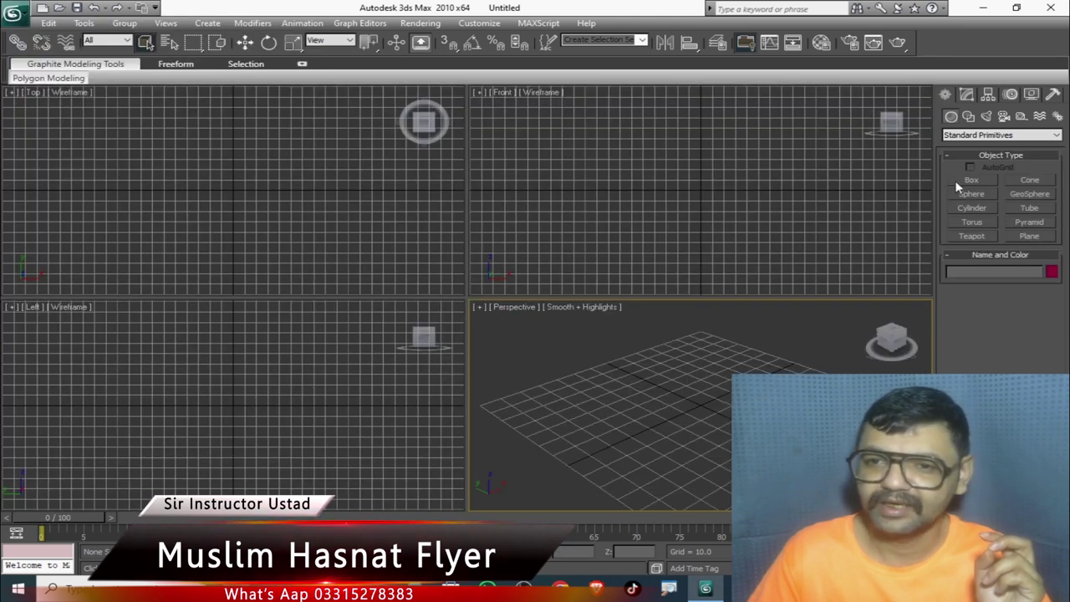
Step: Draw a thin flat box, Box01, on the grid in the Perspective view
left_click(972, 180)
left_click_drag(684, 376, 697, 451)
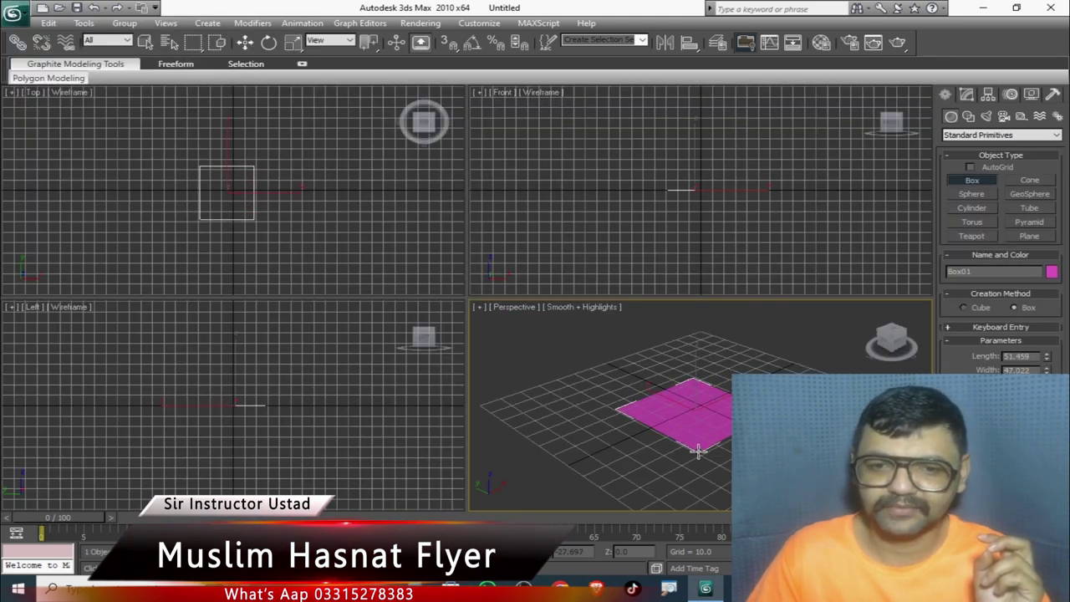
left_click(697, 445)
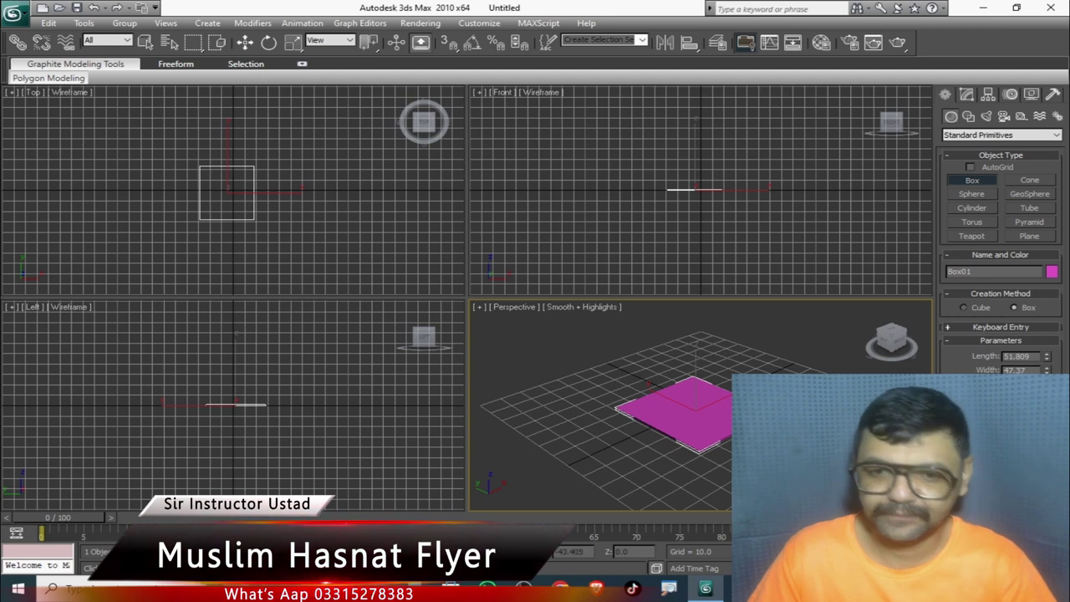
mouse_move(694, 428)
middle_mouse_down("alt")
mouse_move(727, 431)
mouse_move(674, 398)
mouse_move(695, 429)
mouse_move(697, 399)
middle_mouse_up("alt")
Step: Maximize the Perspective view and orbit to a low, flat angle on the shaded box
key("F3")
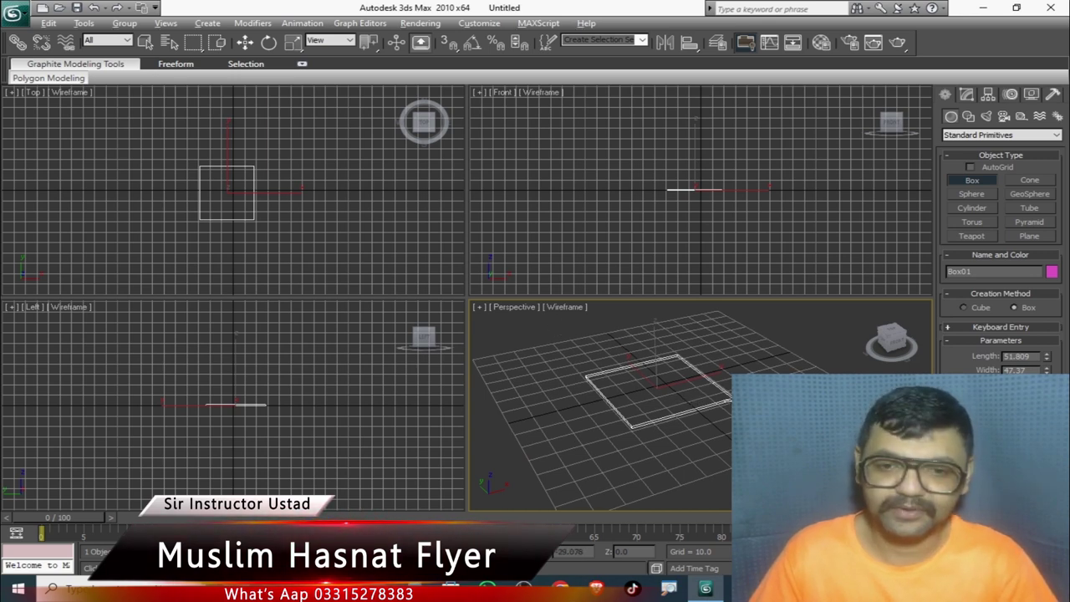
key("alt+w")
mouse_move(609, 373)
middle_mouse_down("alt")
mouse_move(459, 281)
mouse_move(507, 323)
mouse_move(394, 209)
middle_mouse_up("alt")
scroll(444, 285, "up", 3)
key("F3")
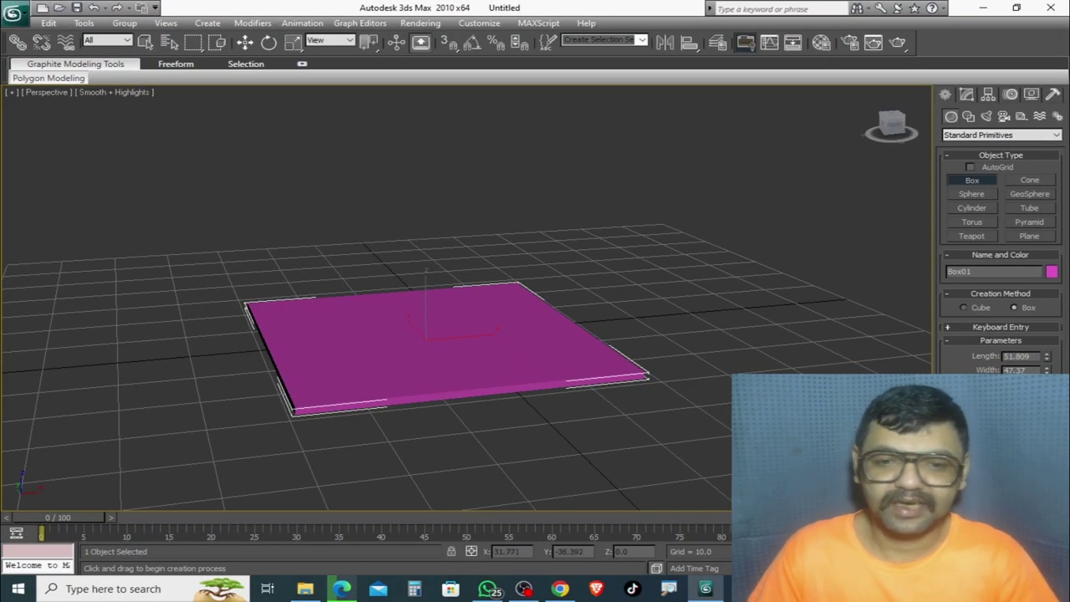
Step: Select Box01 with Select and Move and bring up its parameters in the Modify panel
middle_click_drag(537, 325, 566, 335)
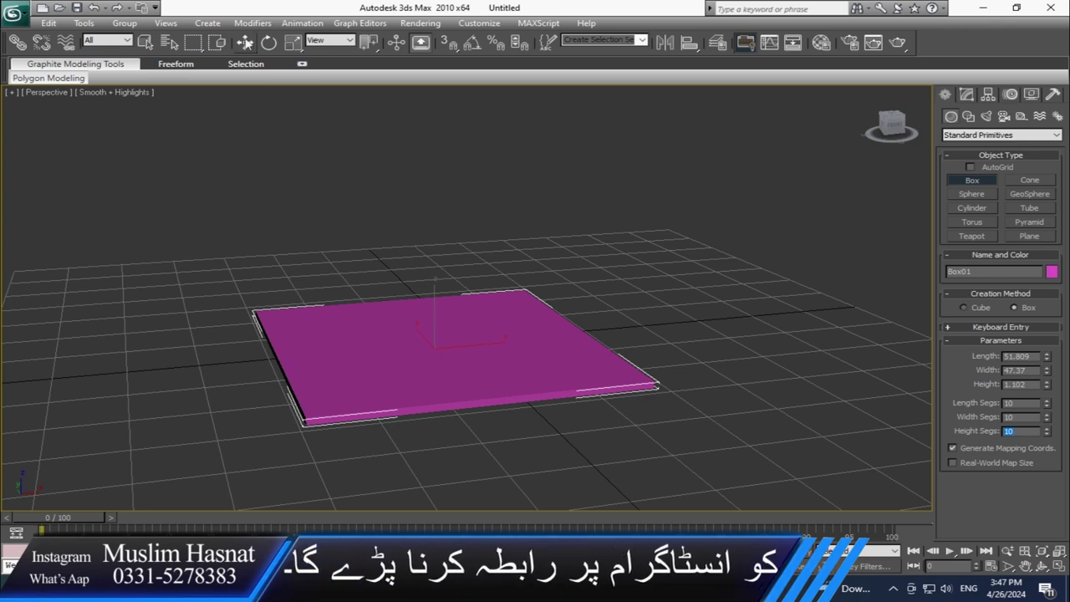
left_click(244, 44)
left_click(784, 280)
left_click(424, 377)
middle_click_drag(482, 332, 501, 342, "alt")
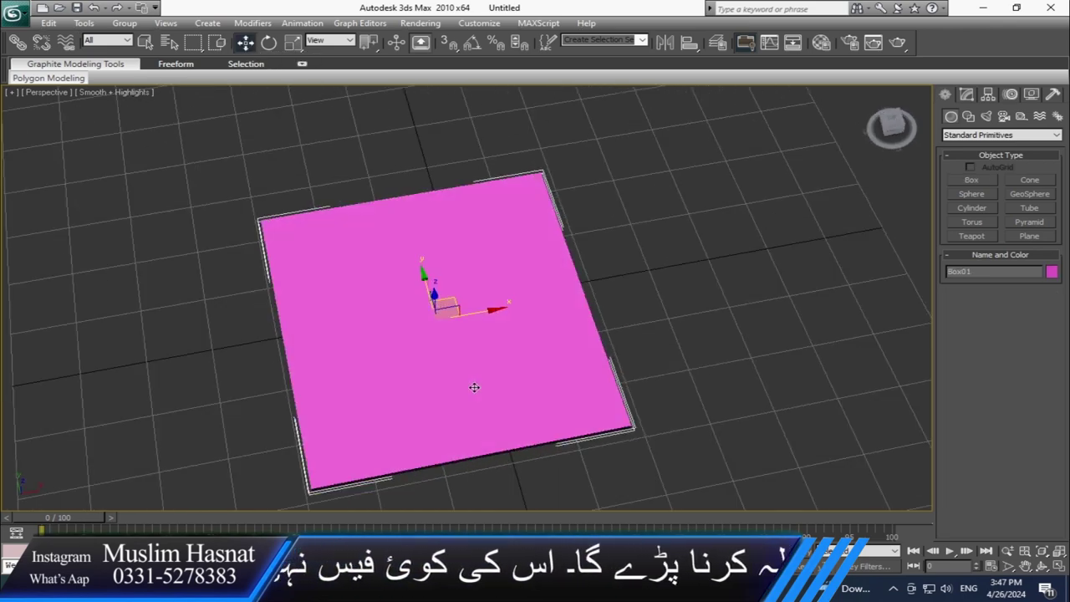
left_click(967, 94)
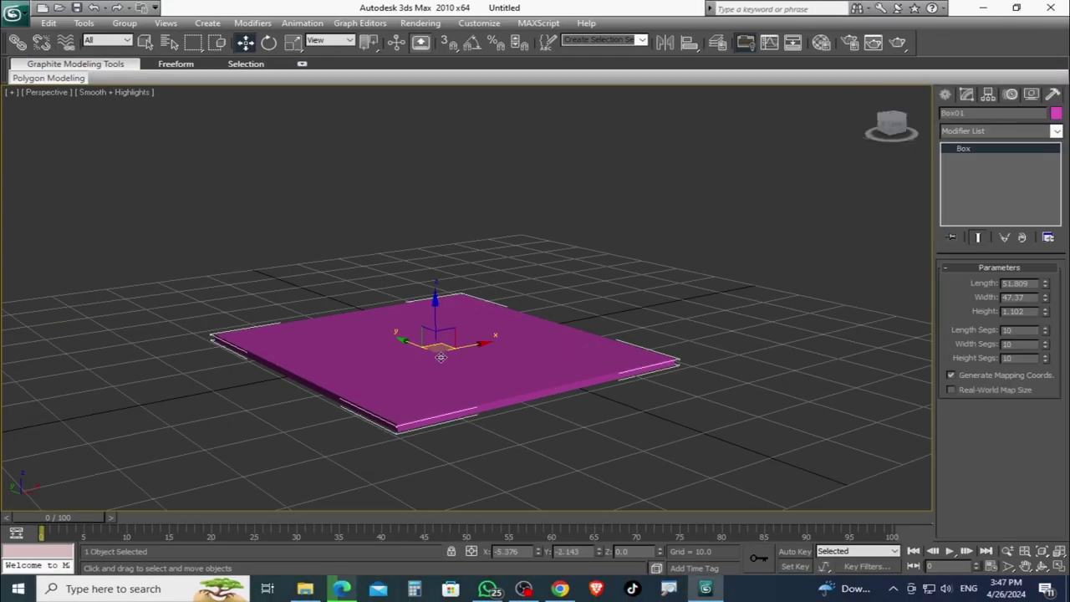
Step: Turn on Edged Faces so the box's edges show over its shading, and reselect it
key("F4")
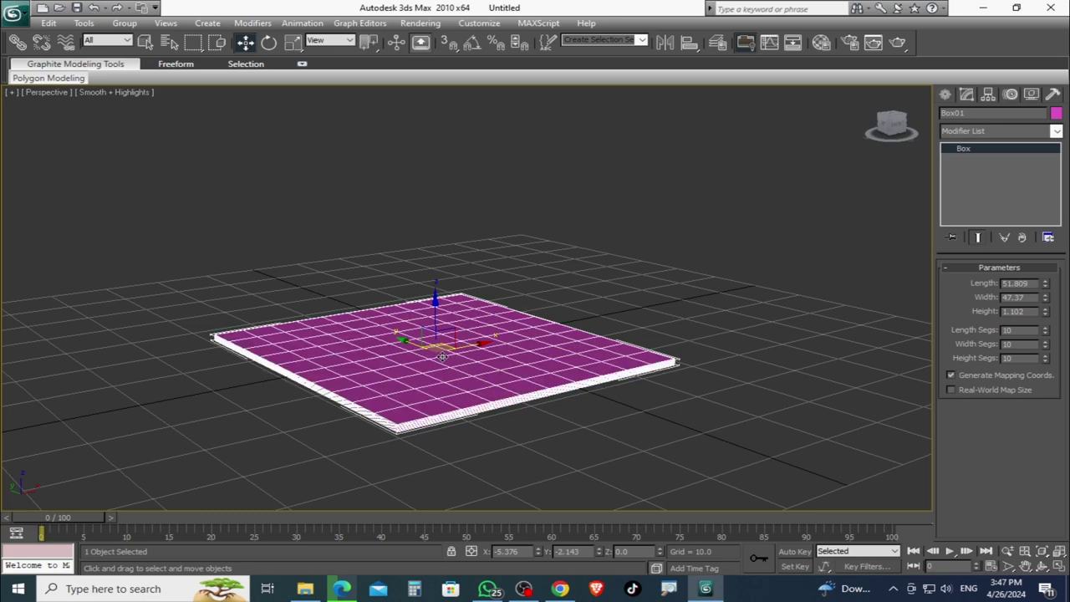
left_click(652, 414)
mouse_move(518, 342)
middle_mouse_down("alt")
mouse_move(504, 396)
mouse_move(460, 295)
mouse_move(489, 396)
mouse_move(523, 340)
middle_mouse_up("alt")
left_click(504, 396)
scroll(531, 379, "up", 5)
Step: Reset the segment spinners to 1, then enter 10 Length Segs and 10 Width Segs
right_click(1044, 331)
right_click(1045, 345)
right_click(1045, 359)
middle_click_drag(654, 379, 686, 284)
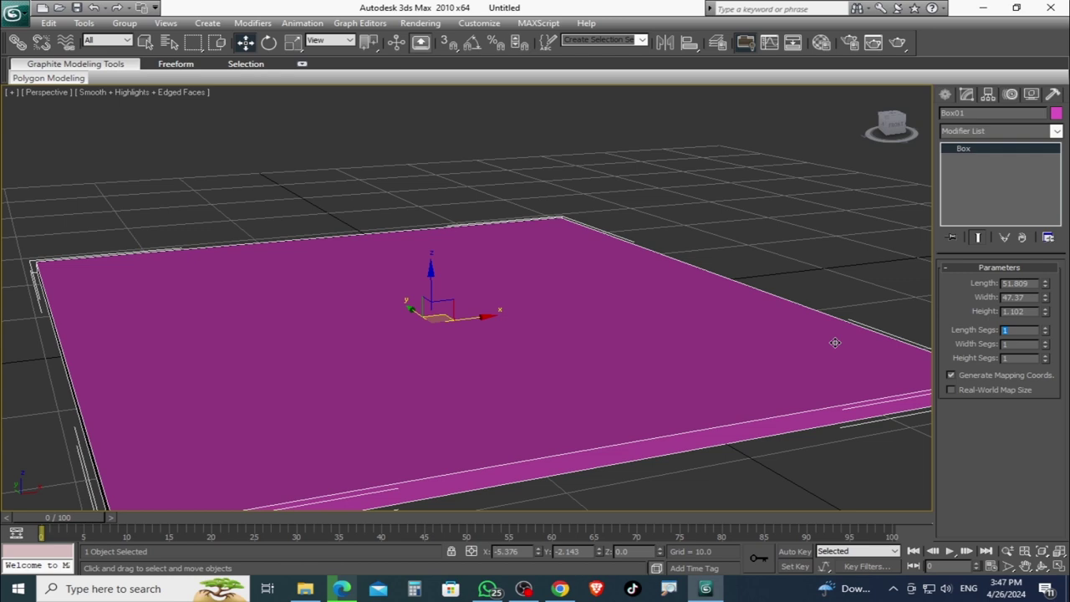
key("Return")
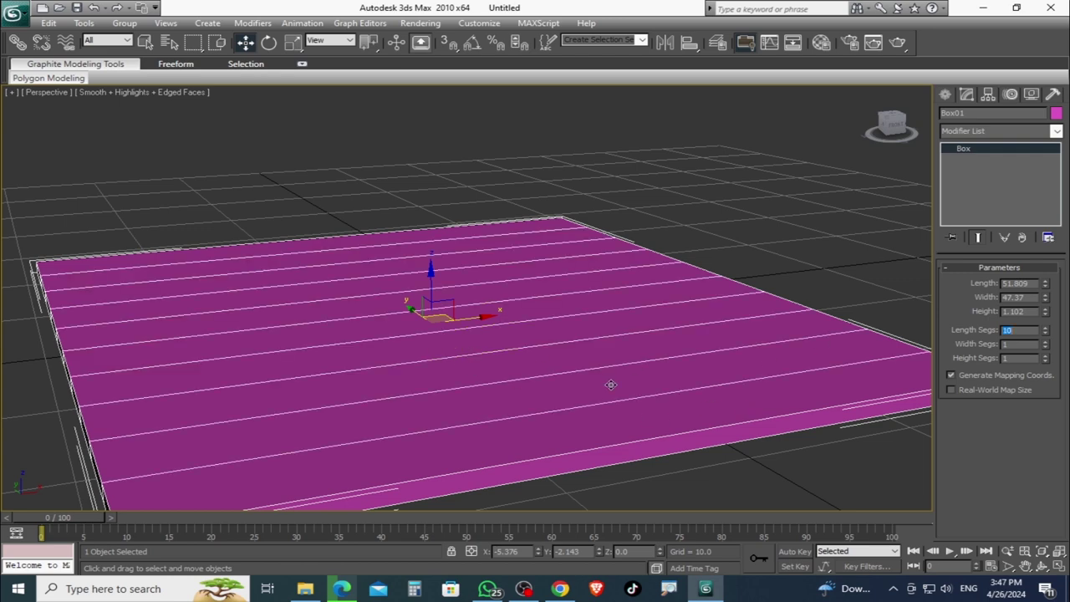
middle_click_drag(584, 360, 607, 373, "alt")
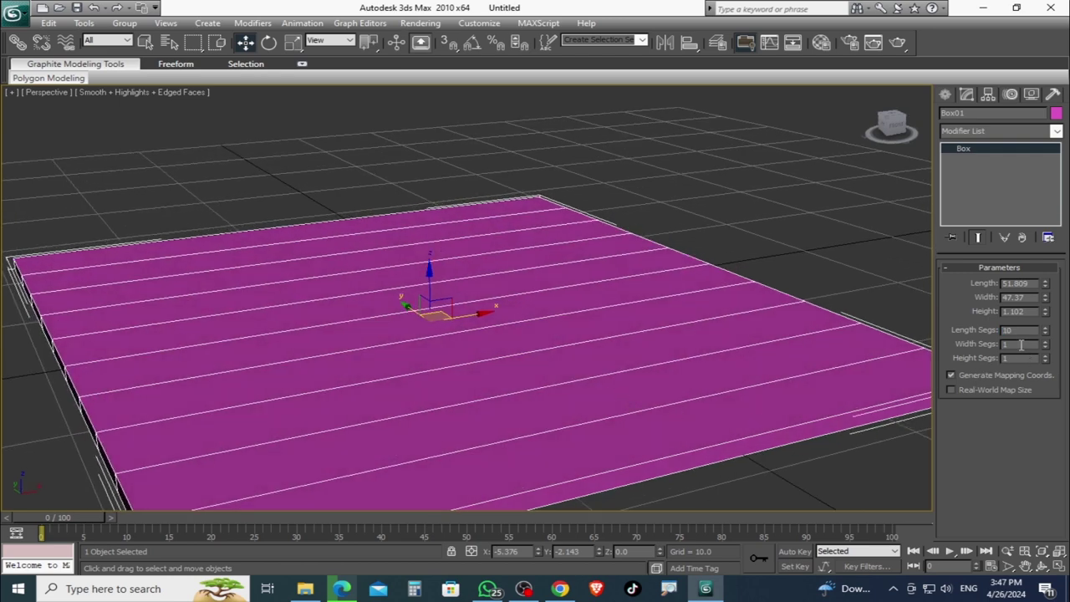
left_click(1020, 344)
type("0")
key("Return")
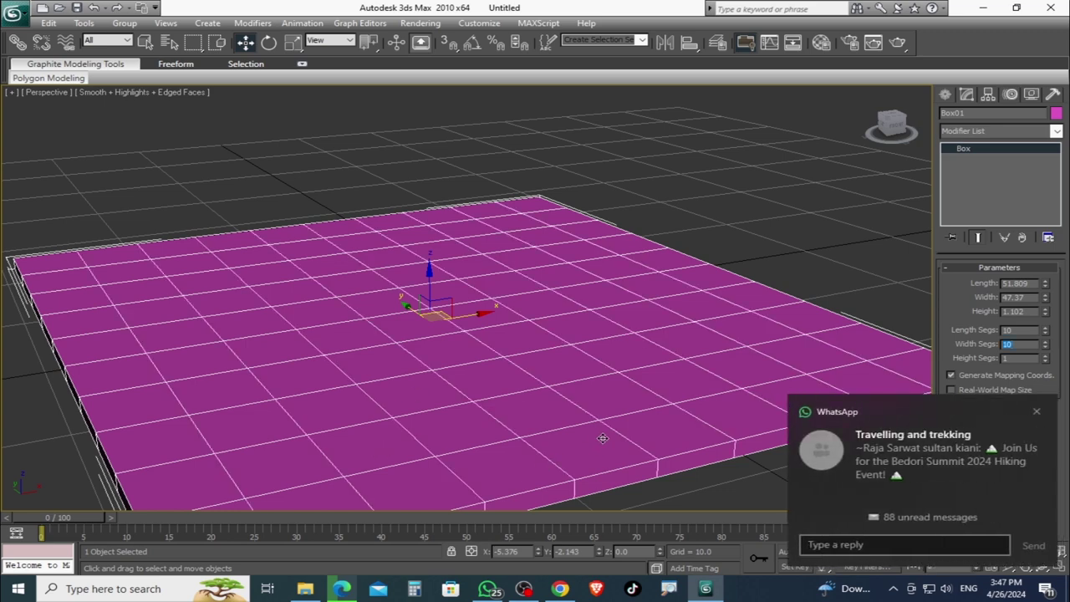
Step: Dismiss the chat notification and orbit down to view the box's edge
middle_click_drag(602, 437, 585, 422)
left_click(1036, 412)
scroll(635, 339, "up", 3)
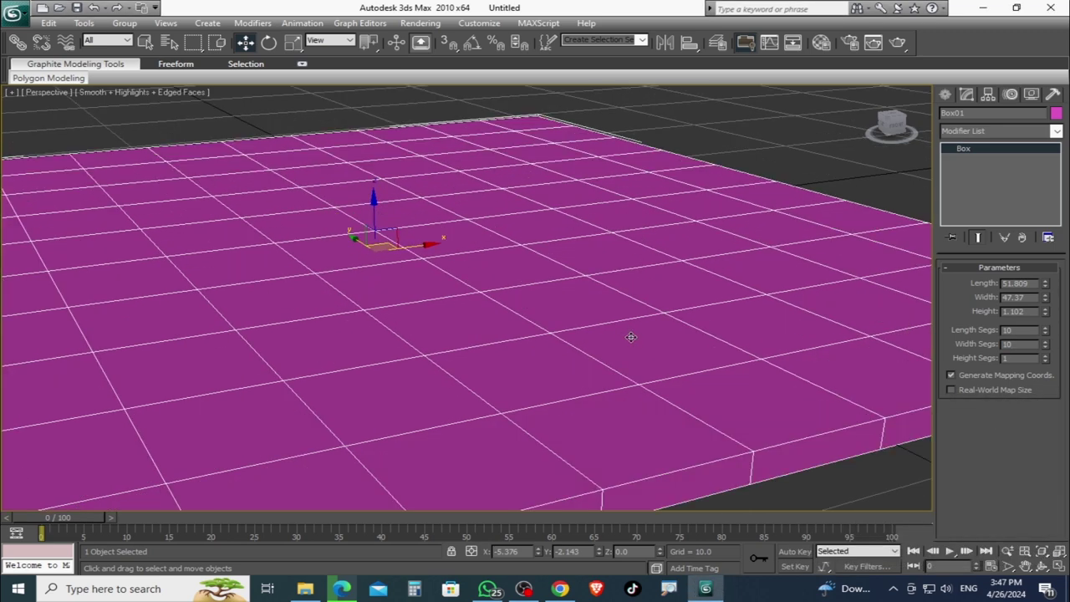
scroll(677, 359, "up", 3)
scroll(695, 343, "down", 3)
mouse_move(609, 401)
middle_mouse_down("alt")
mouse_move(585, 329)
mouse_move(604, 317)
mouse_move(677, 318)
mouse_move(674, 363)
mouse_move(590, 353)
middle_mouse_up("alt")
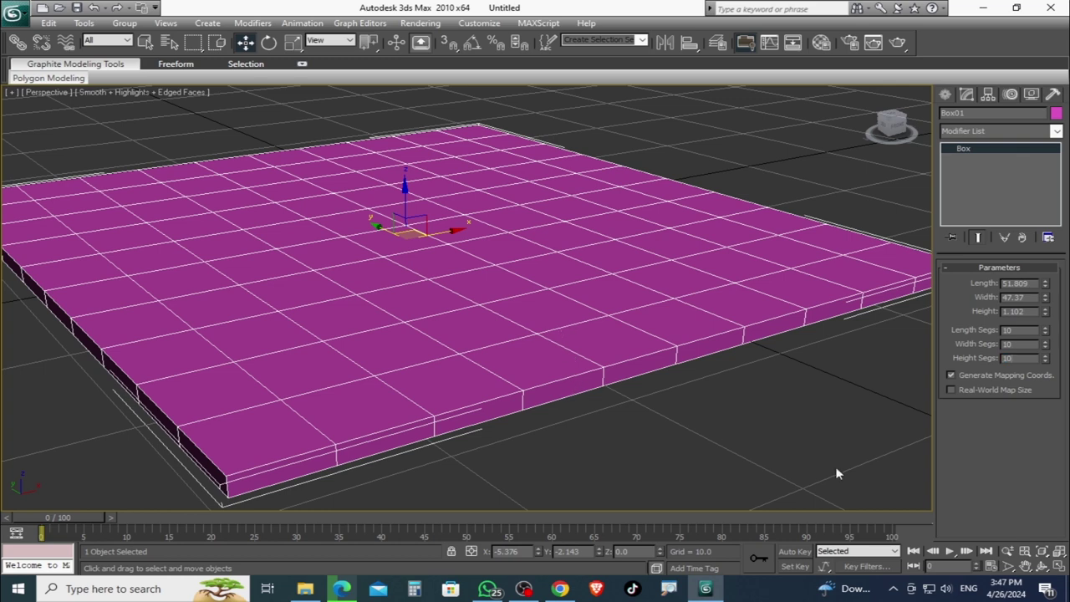
scroll(580, 406, "up", 3)
scroll(527, 377, "up", 2)
scroll(505, 350, "up", 2)
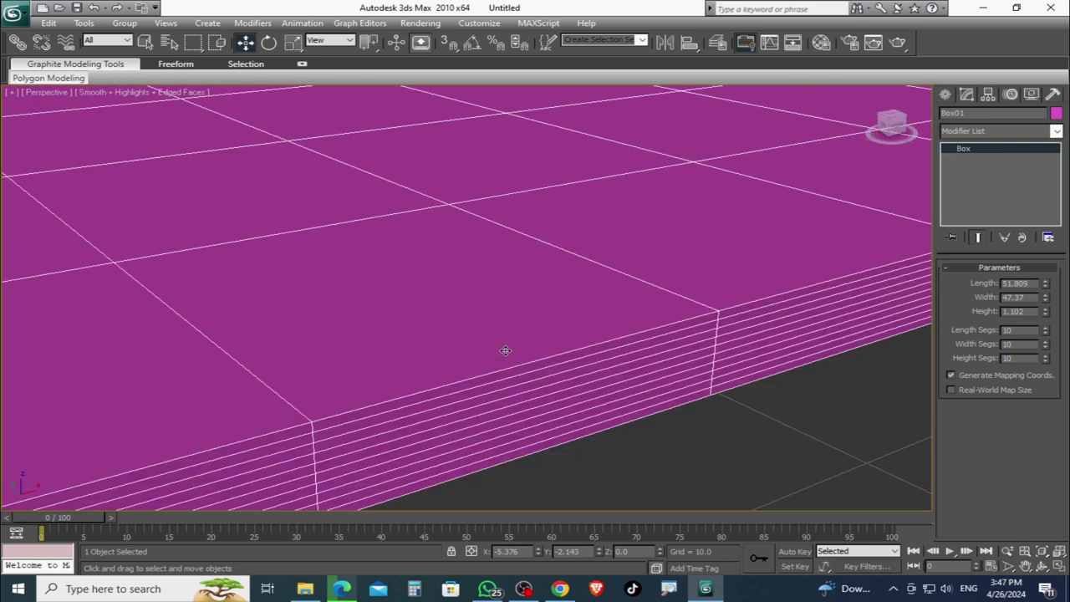
scroll(505, 350, "down", 3)
middle_click_drag(505, 354, 544, 388)
key("F3")
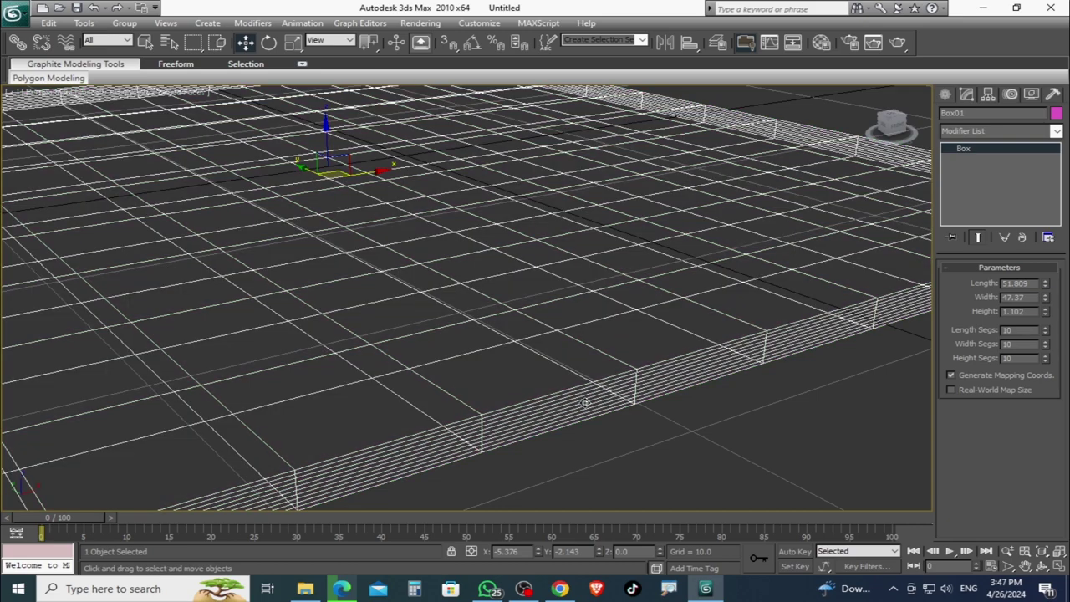
middle_click_drag(513, 339, 571, 358)
scroll(571, 358, "down", 4)
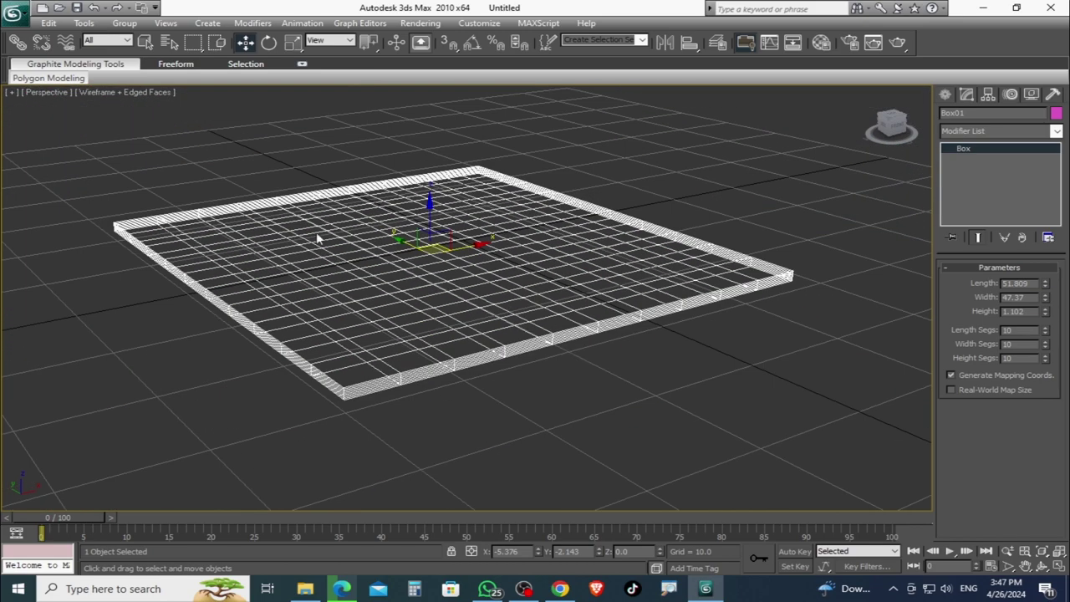
middle_click_drag(613, 330, 607, 325, "alt")
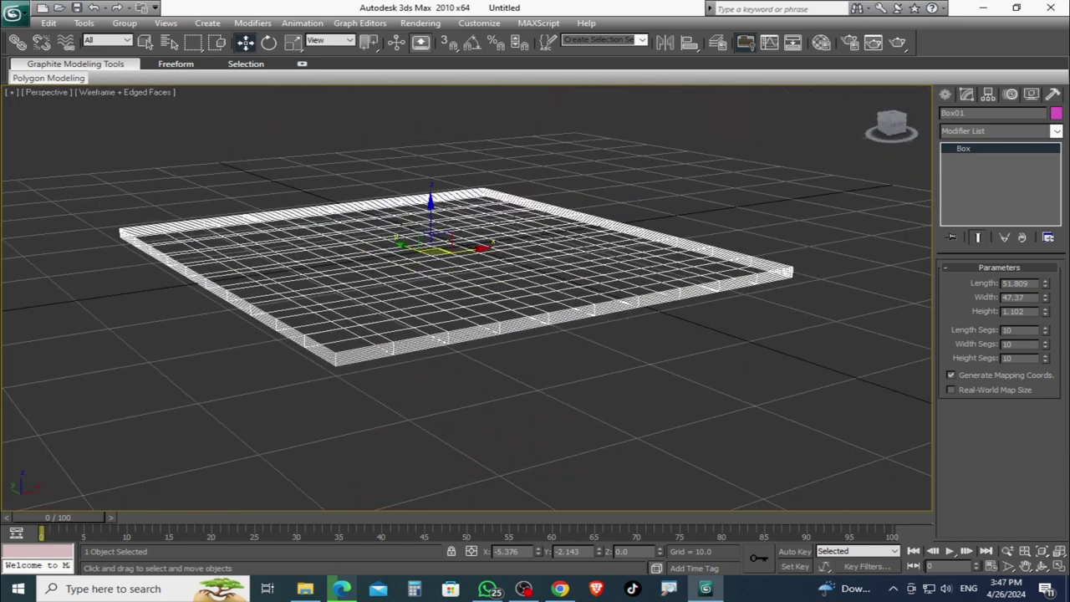
right_click(1045, 334)
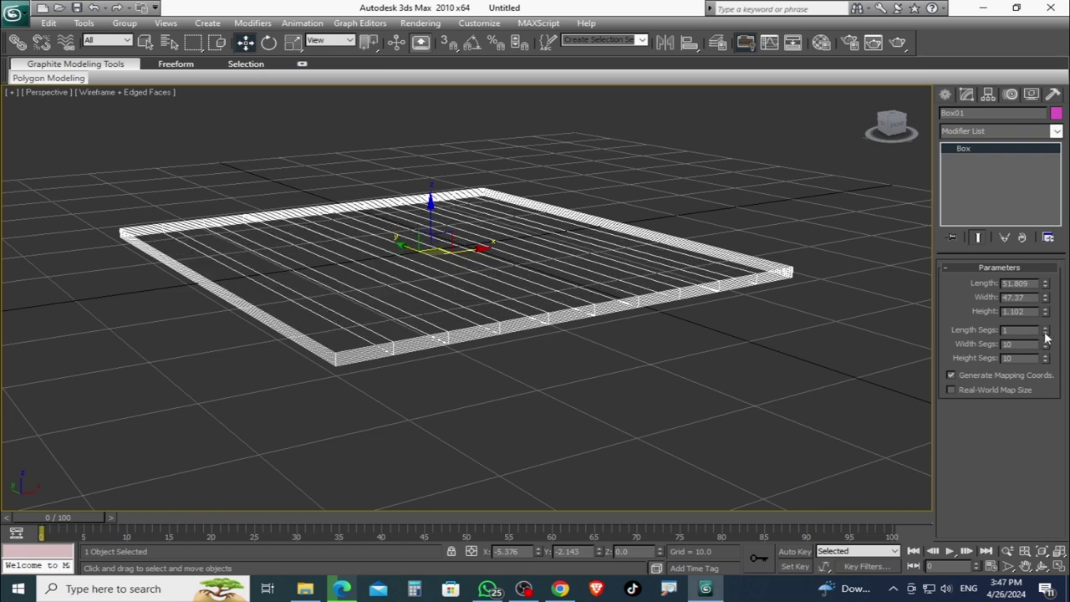
right_click(1045, 343)
right_click(1045, 358)
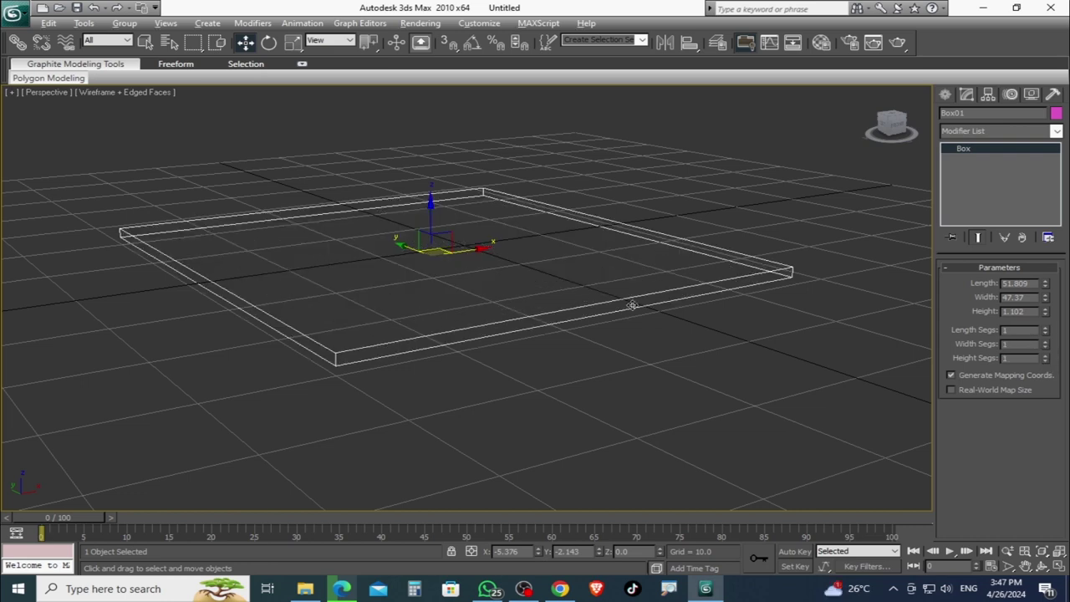
scroll(916, 368, "up", 3)
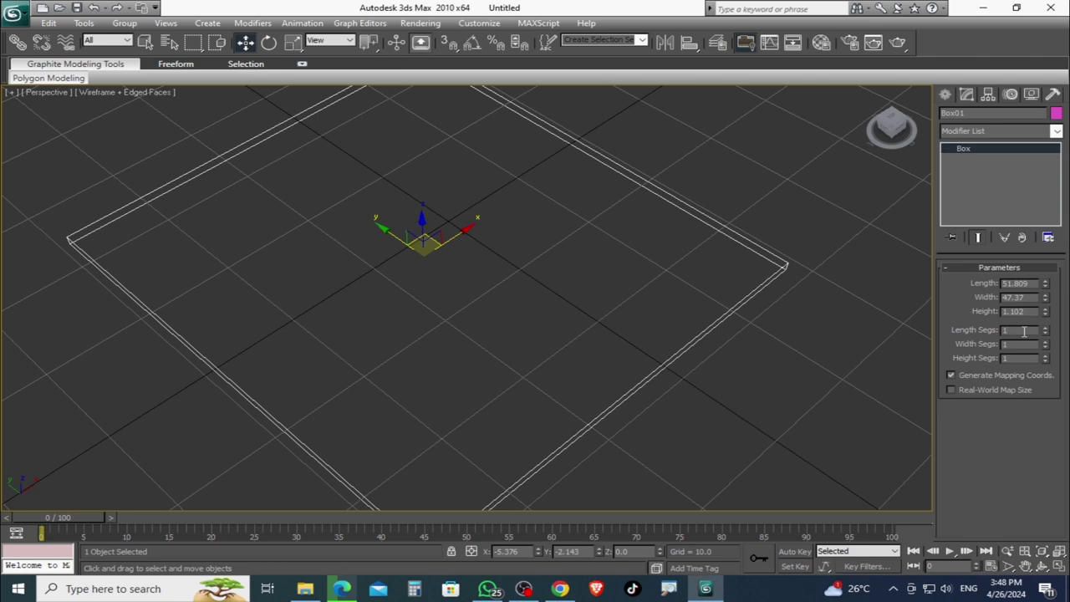
type("0")
key("Tab")
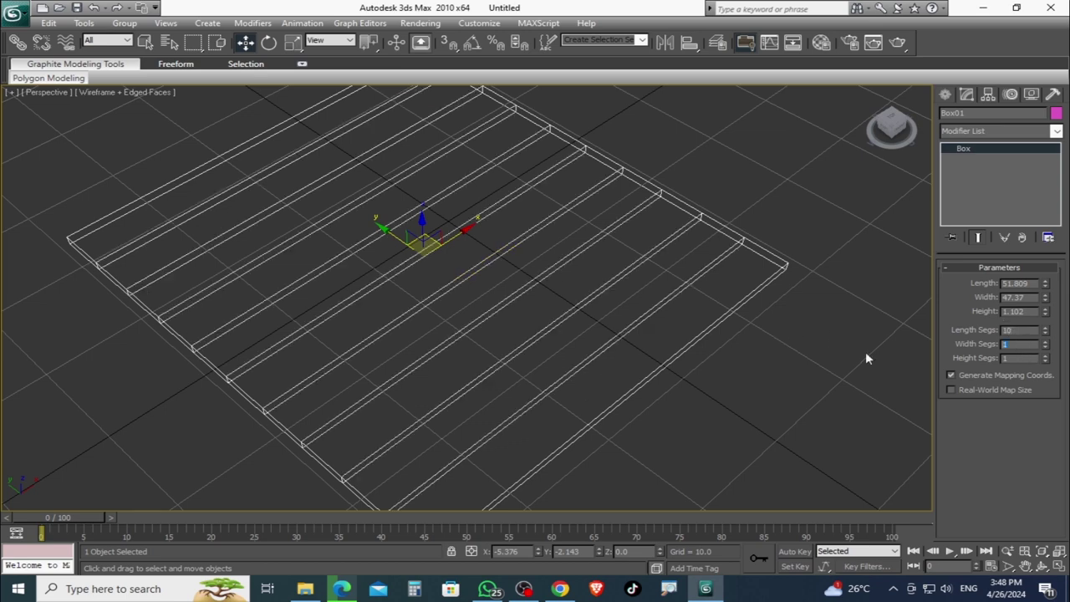
key("Tab")
key("Tab")
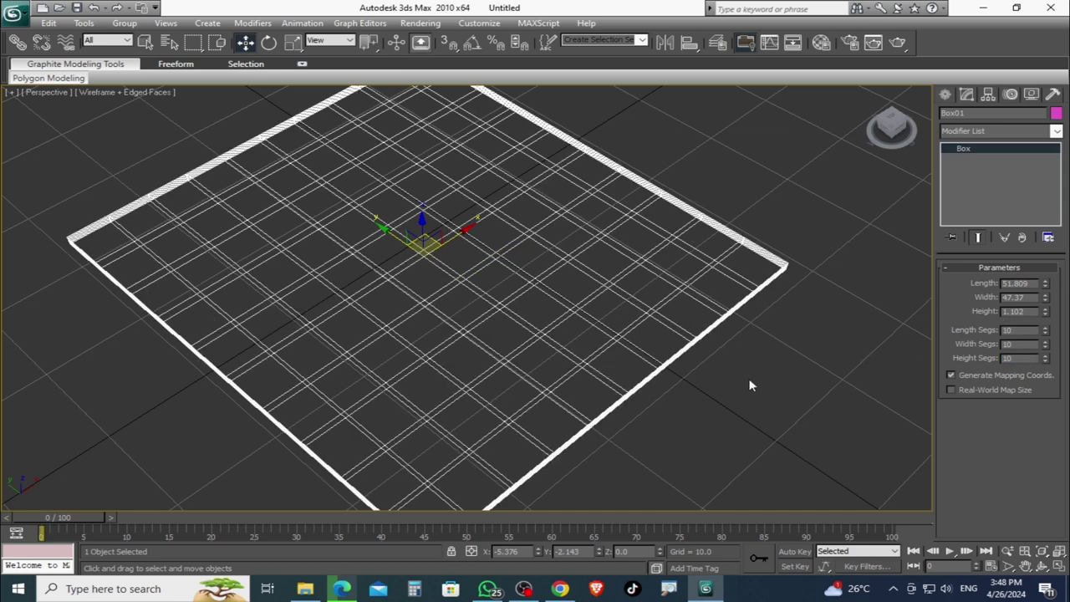
left_click(747, 382)
middle_click_drag(630, 306, 506, 286, "alt")
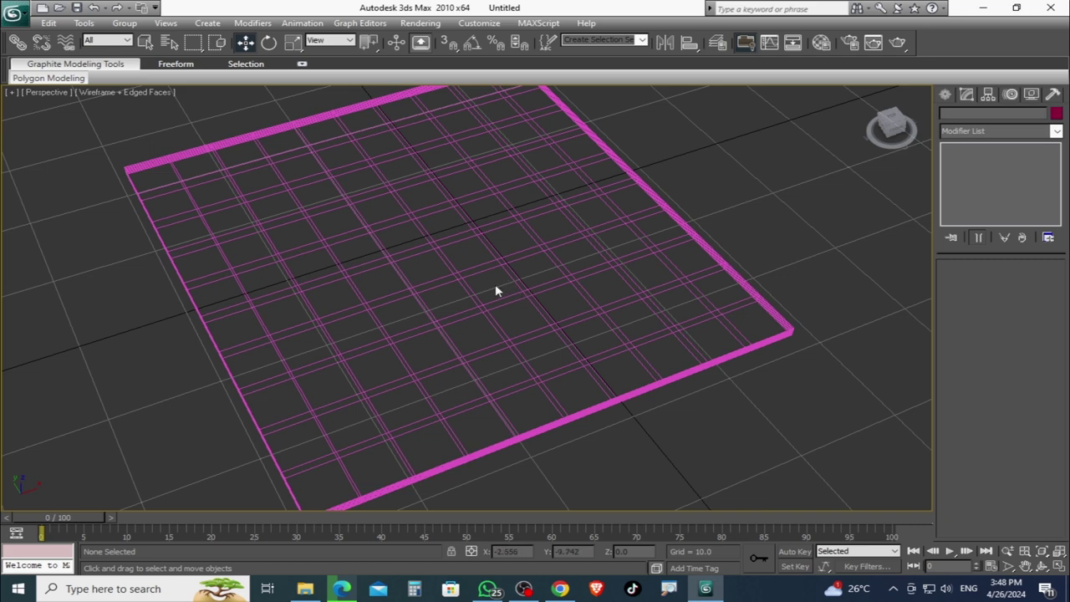
left_click(500, 289)
key("F3")
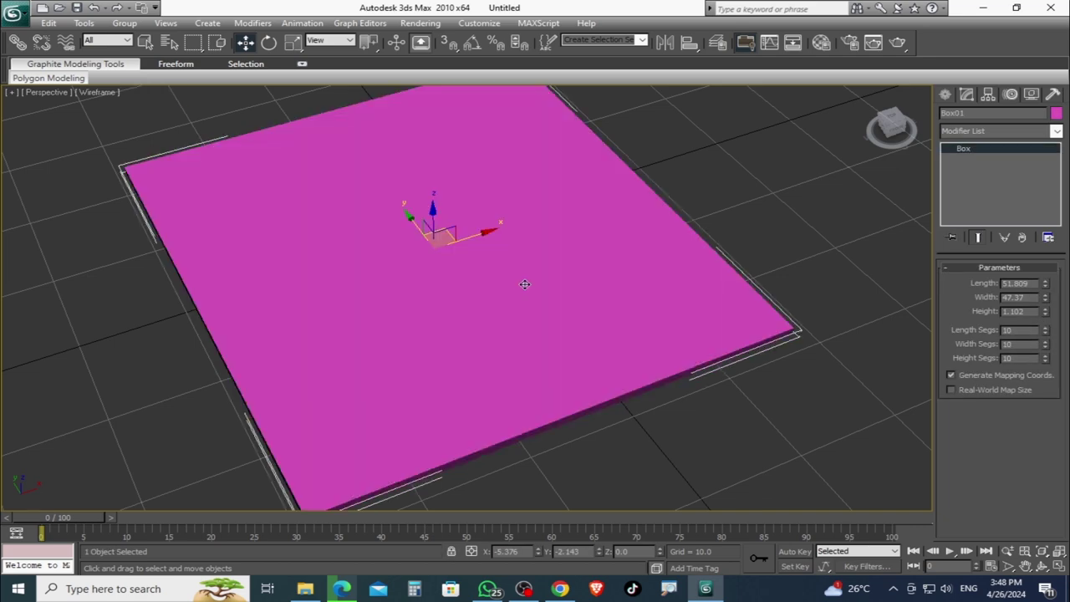
key("F4")
key("F4")
scroll(489, 353, "down", 3)
scroll(493, 351, "down", 3)
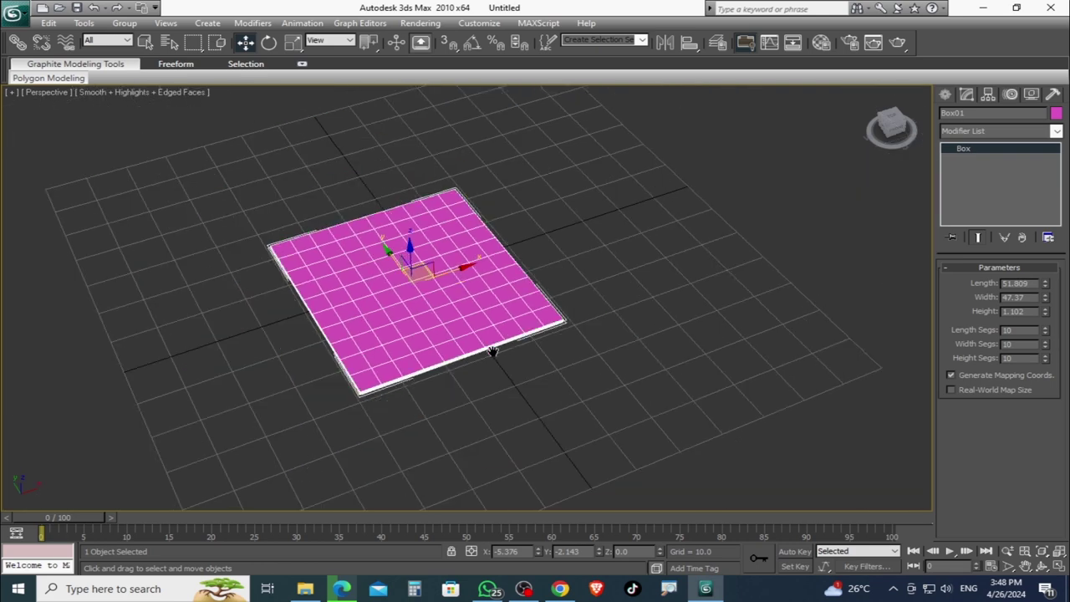
Step: Reset the box's length, width and height segments to 1
right_click(1046, 332)
right_click(1046, 345)
right_click(1046, 360)
Step: Shift-drag a copy of the slab to the upper right and confirm Clone Options to create Box02
left_click_drag(459, 270, 682, 208, "shift")
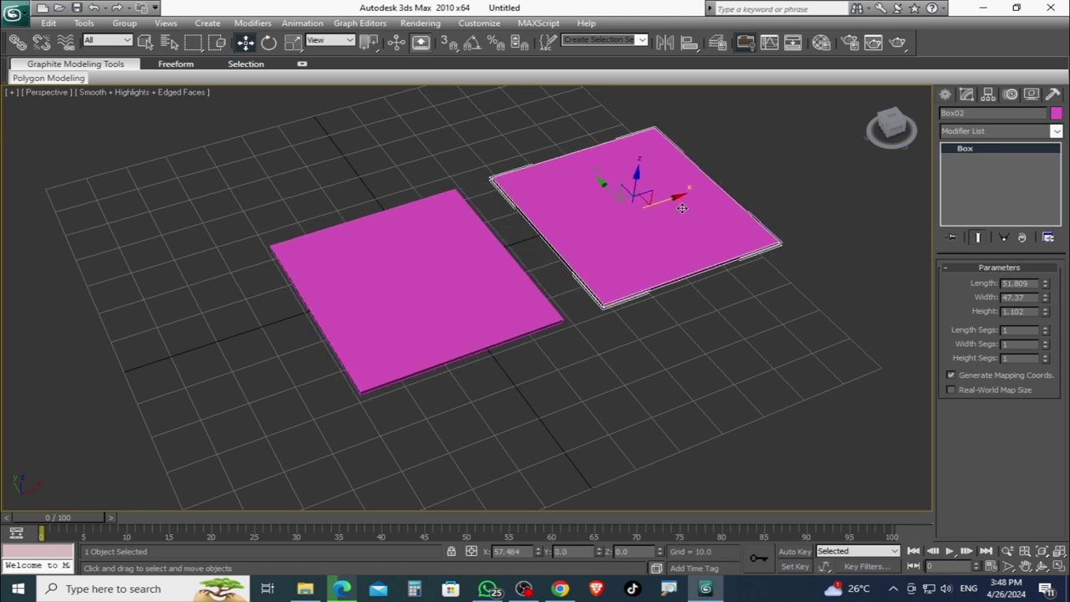
left_click_drag(682, 208, 697, 202)
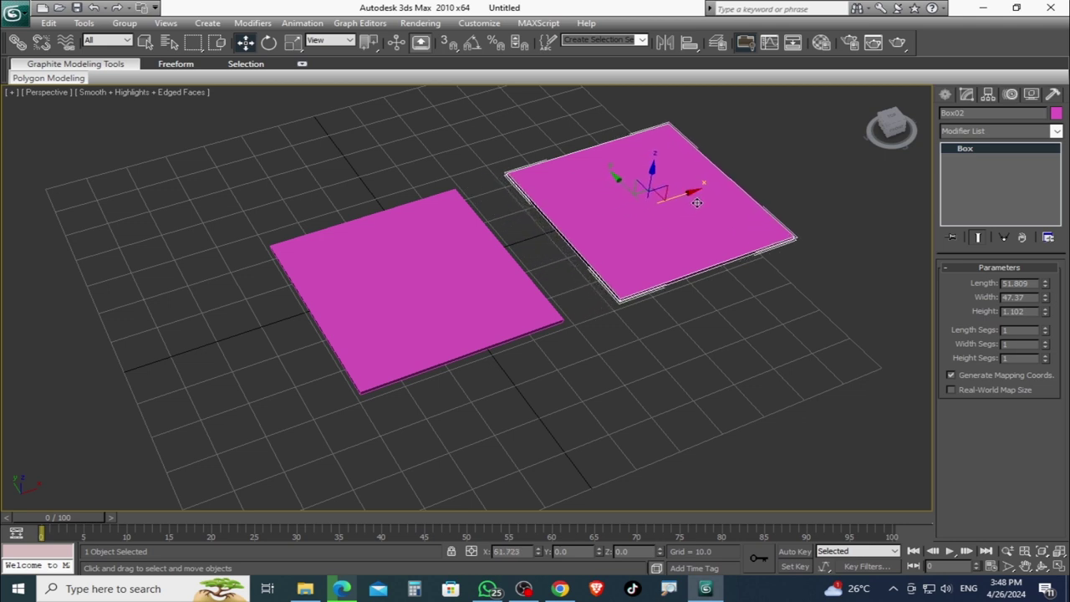
left_click_drag(697, 202, 690, 224, "shift")
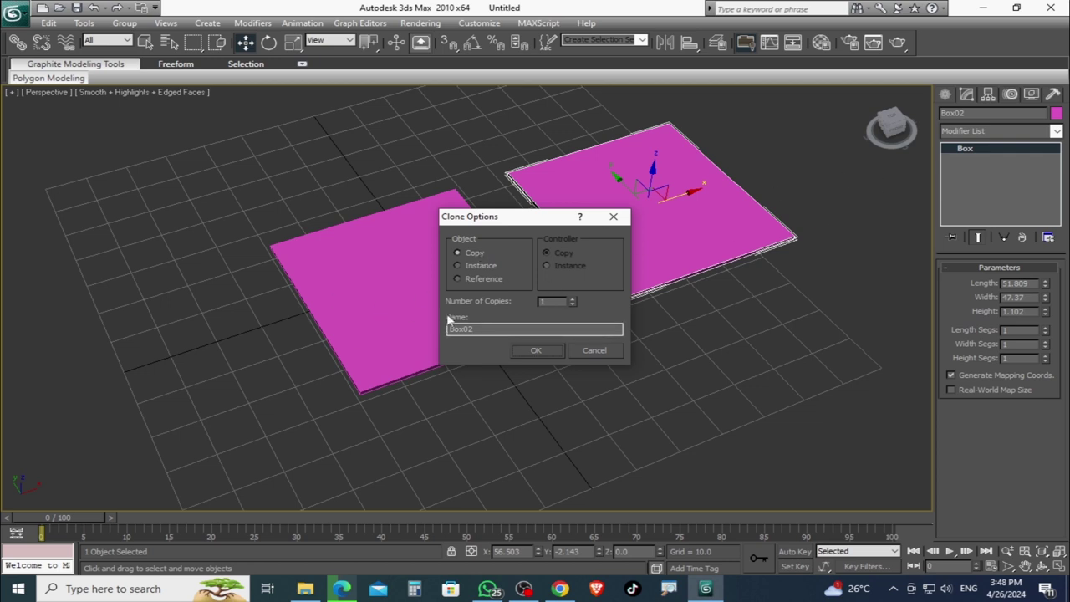
left_click(594, 351)
mouse_move(460, 266)
left_mouse_down()
mouse_move(756, 176)
mouse_move(351, 302)
mouse_move(501, 251)
mouse_move(685, 284)
mouse_move(510, 287)
mouse_move(619, 317)
mouse_move(499, 358)
left_mouse_up()
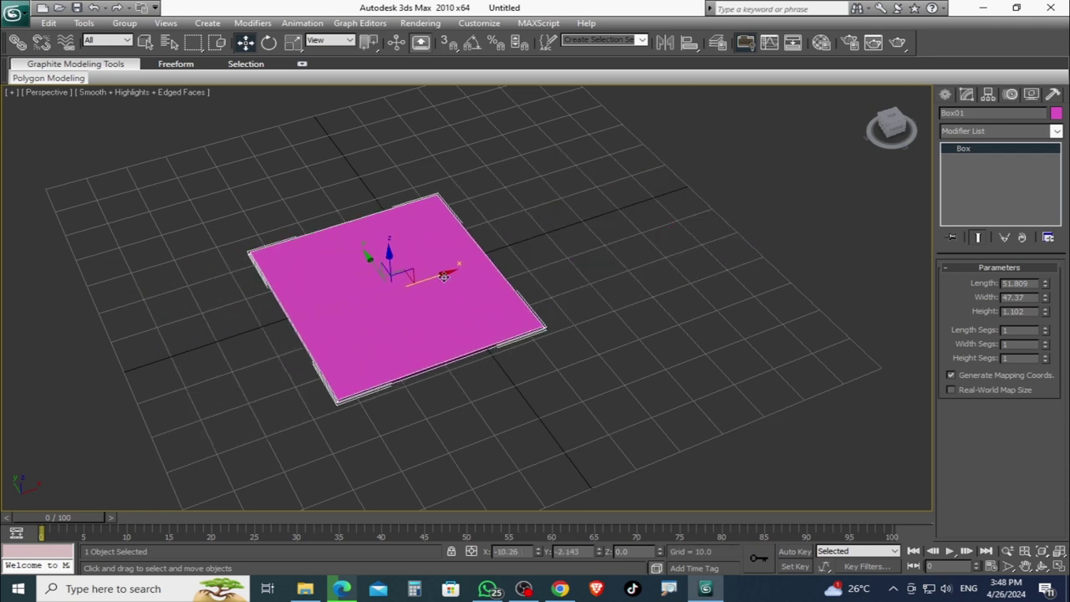
left_click_drag(444, 276, 684, 322, "shift")
left_click_drag(439, 274, 675, 198, "shift")
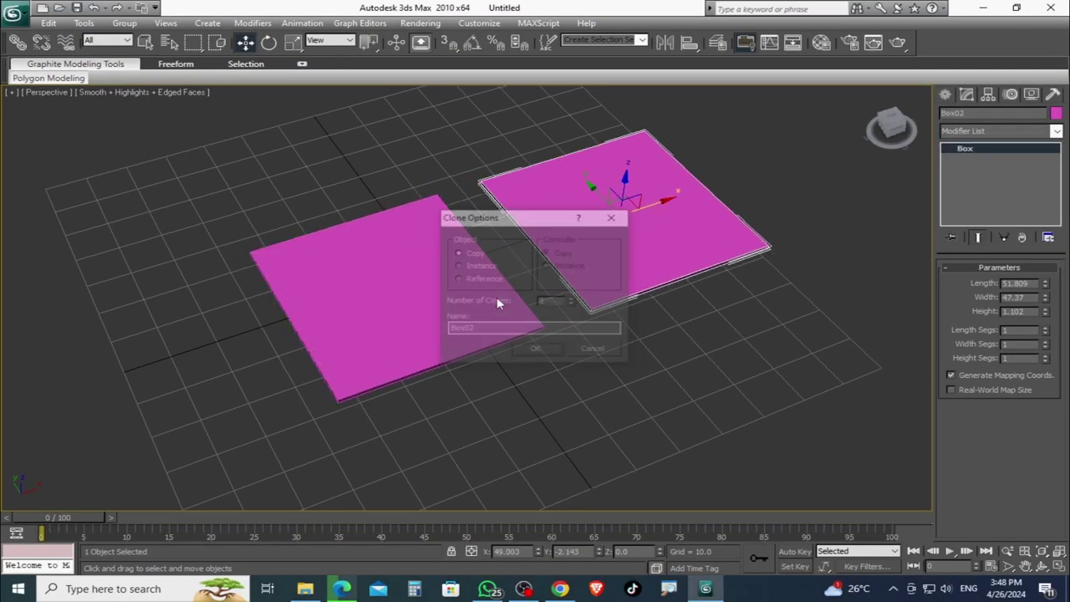
left_click(534, 348)
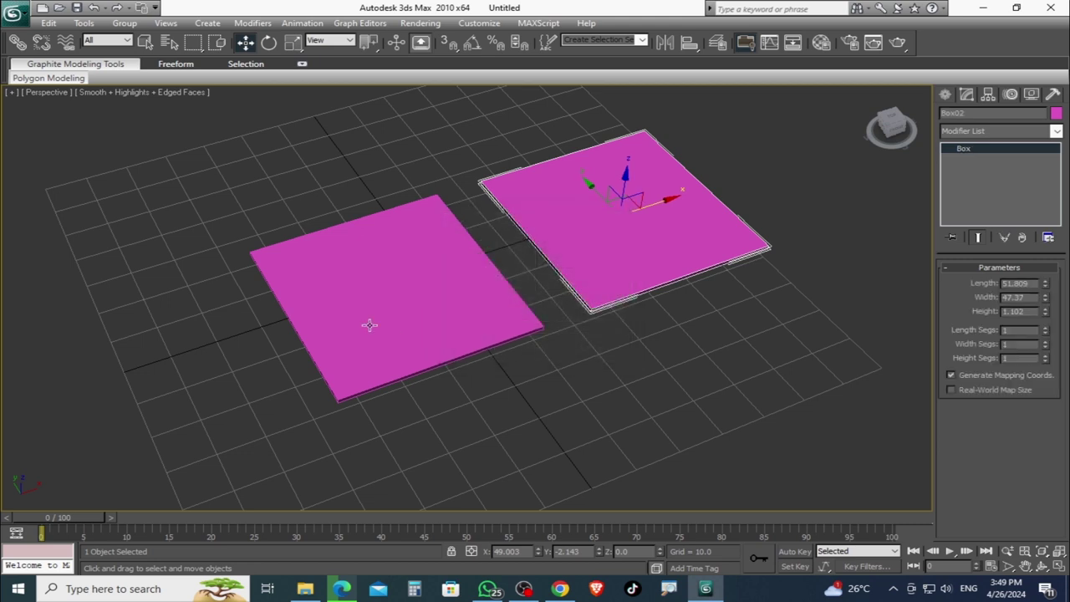
Step: Select the left slab Box01 and set its segments to 10
left_click(370, 323)
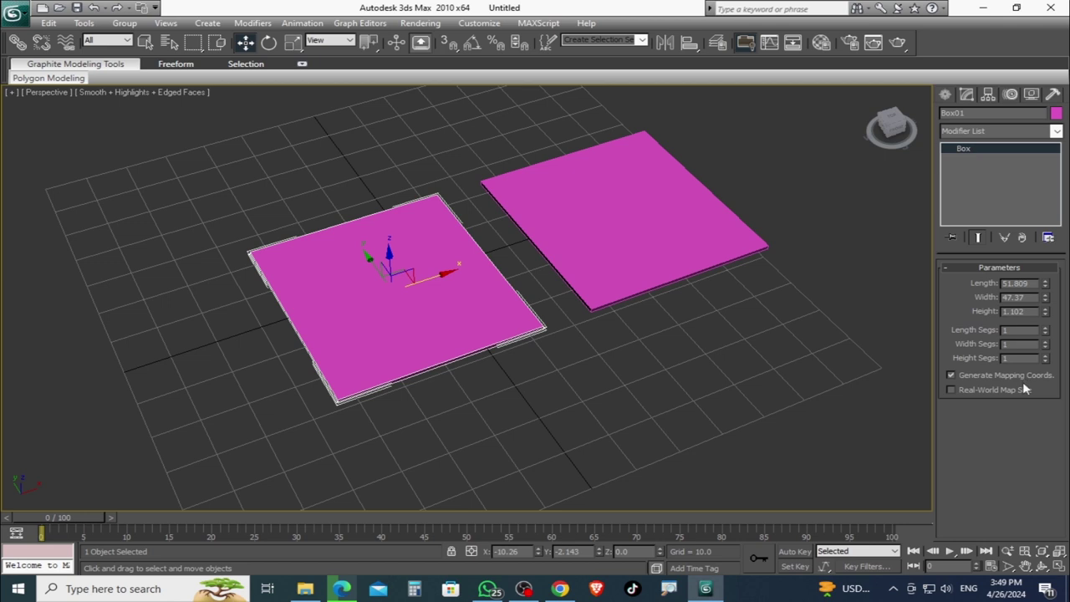
left_click(669, 214)
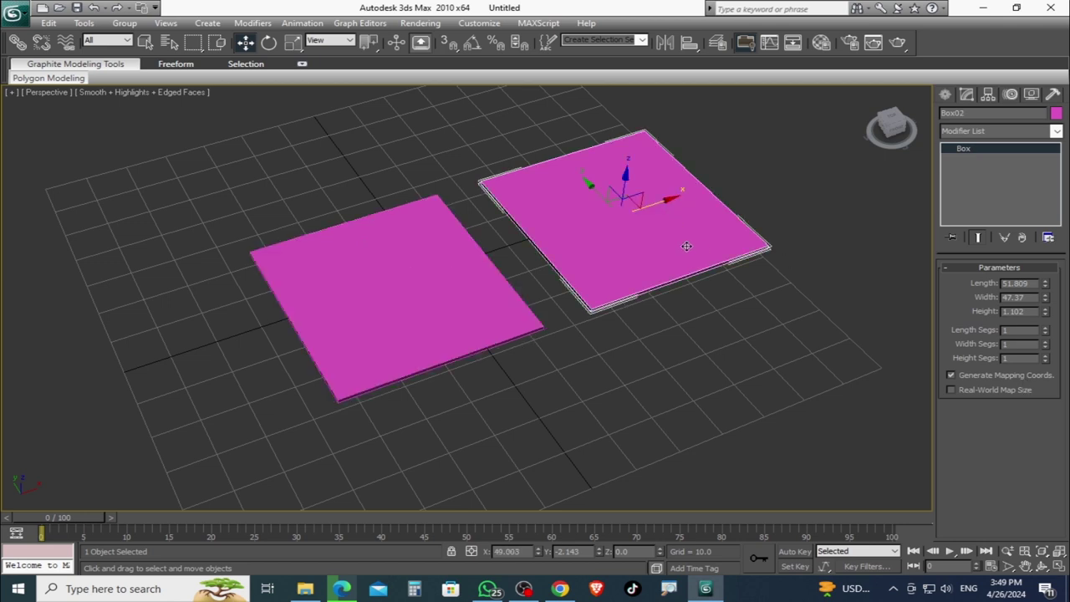
left_click(394, 308)
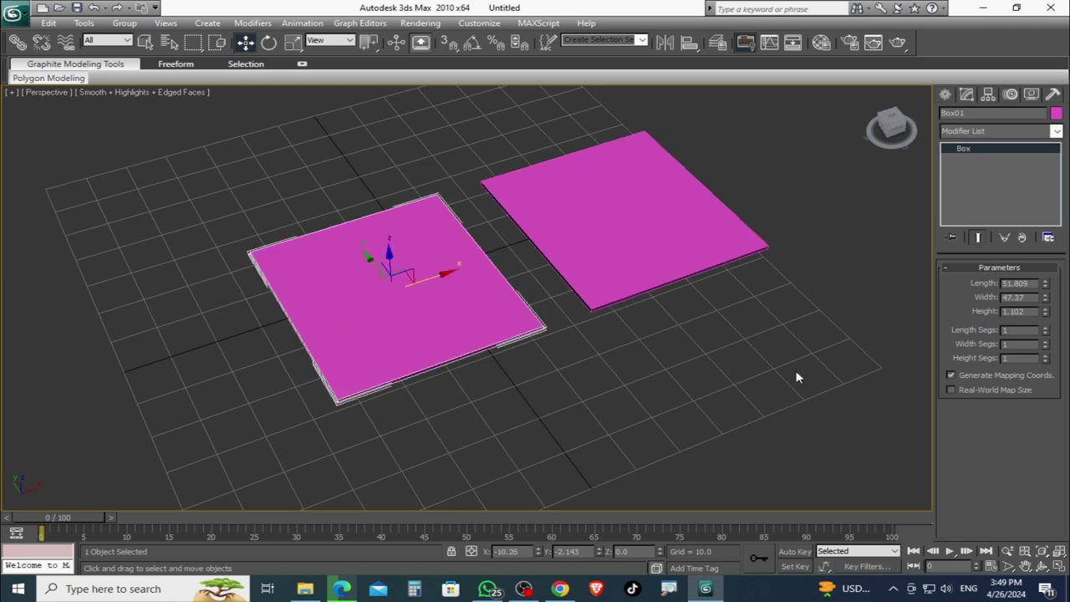
type("0")
left_click(1019, 343)
type("10")
left_click(1021, 358)
Step: Select the right slab Box02 and briefly check its modifier list
left_click(538, 275)
left_click(507, 288)
middle_click_drag(650, 231, 625, 255)
left_click(625, 255)
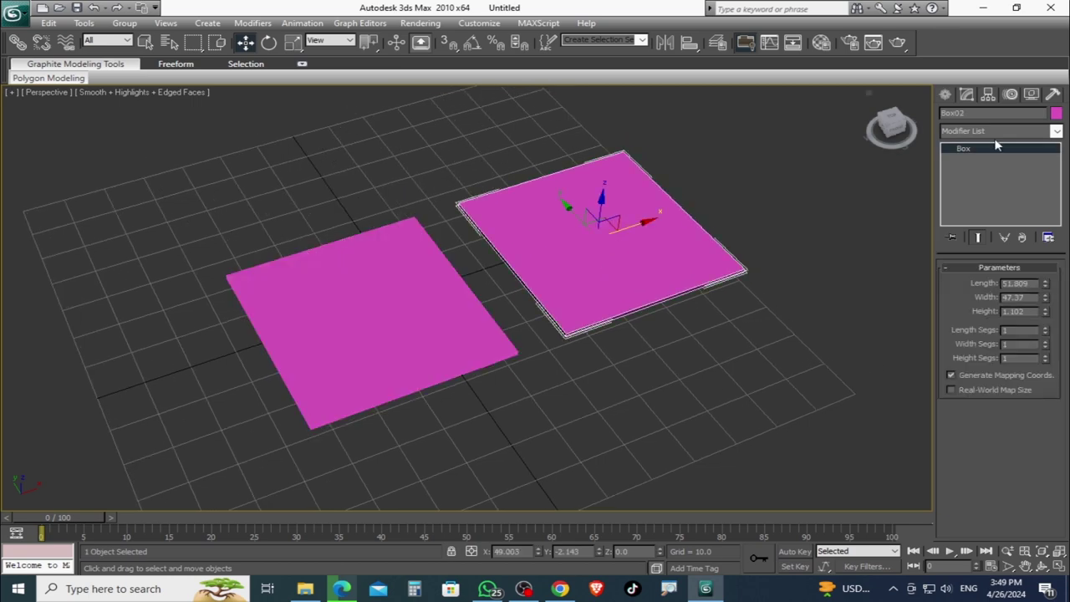
left_click(986, 131)
left_click(986, 129)
left_click(946, 94)
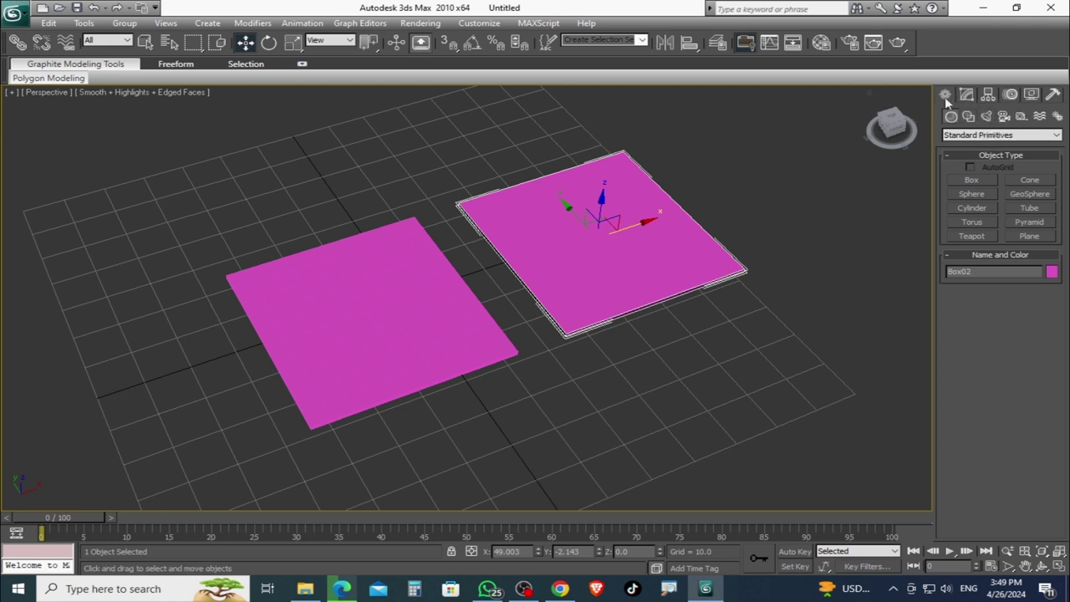
Step: Open Box02's Modifier List and scroll down to highlight Bend
left_click(987, 118)
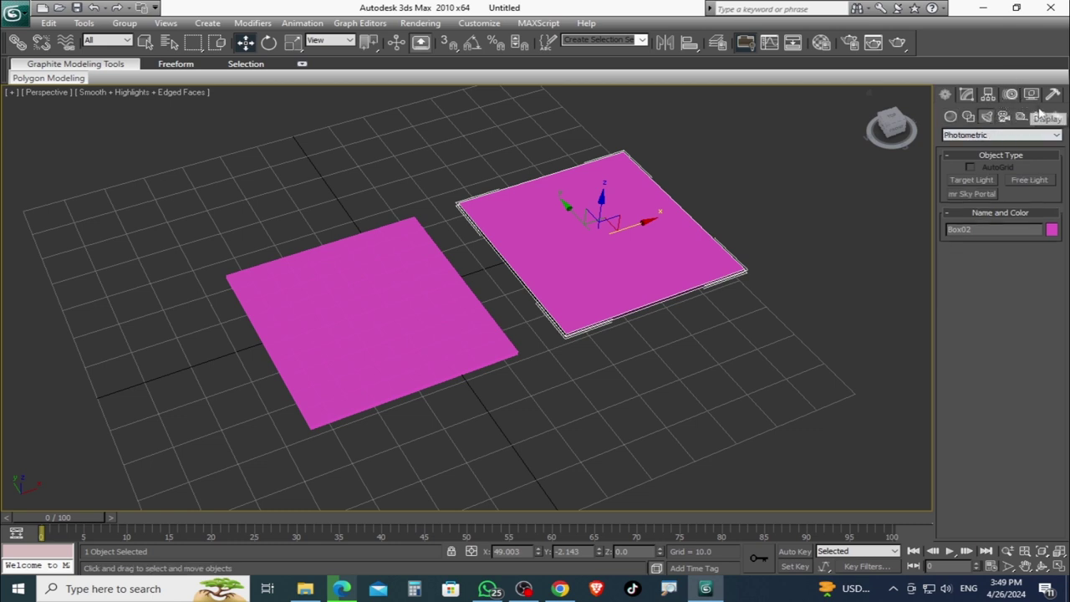
left_click(966, 93)
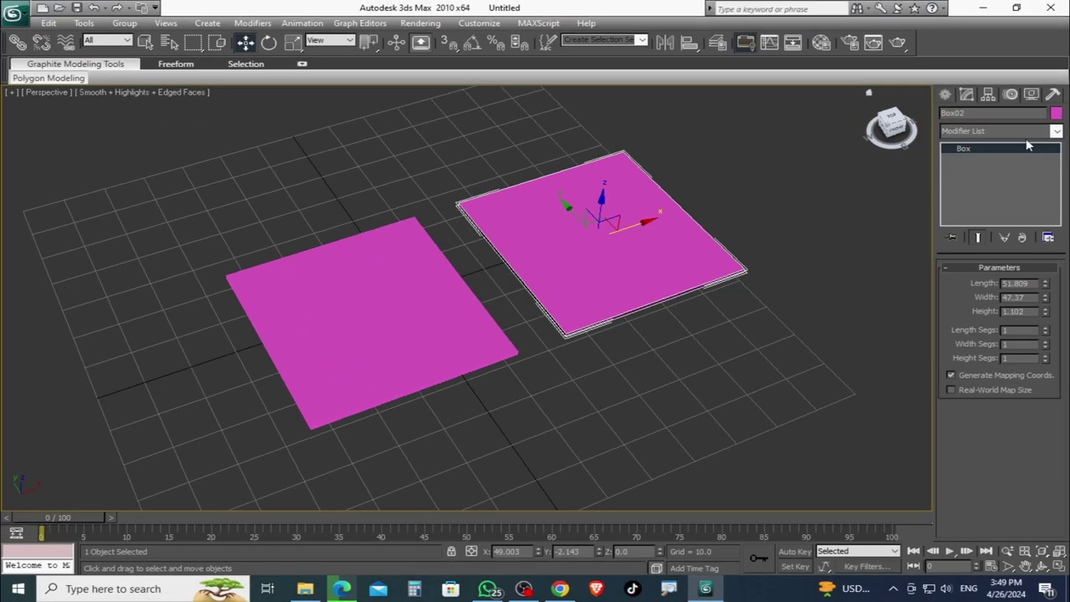
left_click(1037, 134)
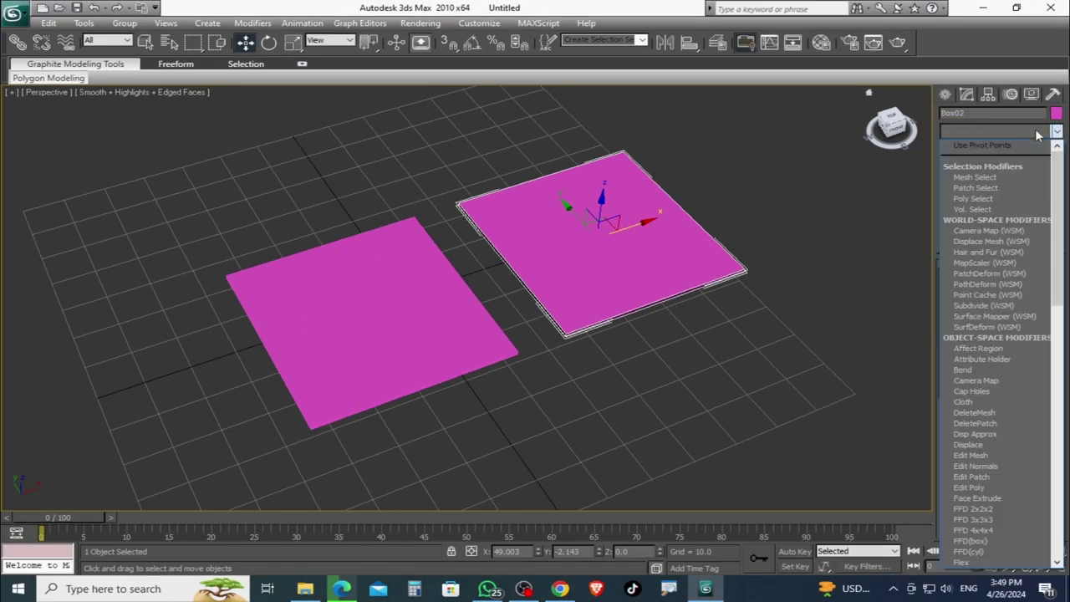
scroll(1016, 369, "down", 2)
scroll(1015, 372, "down", 1)
scroll(1015, 372, "down", 5)
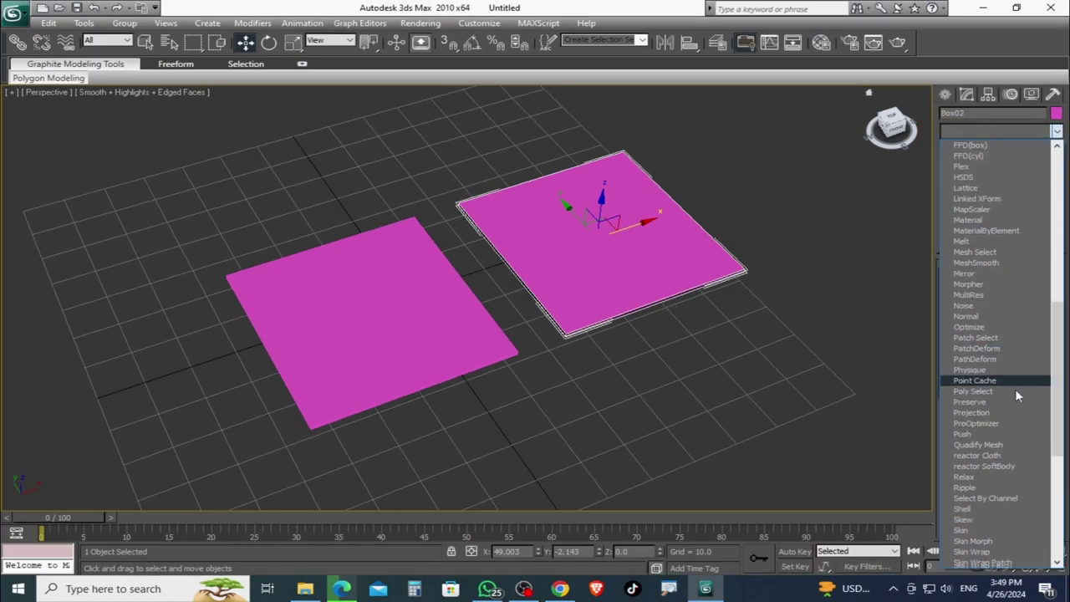
scroll(1014, 388, "down", 3)
scroll(1014, 390, "up", 4)
scroll(1014, 391, "up", 3)
scroll(1015, 390, "up", 3)
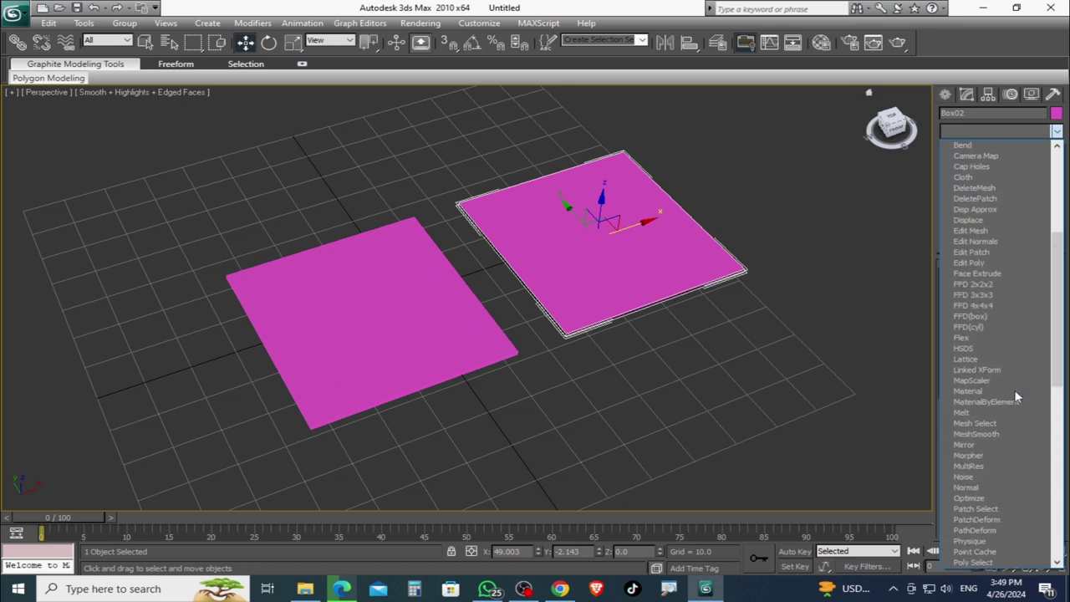
key("Down")
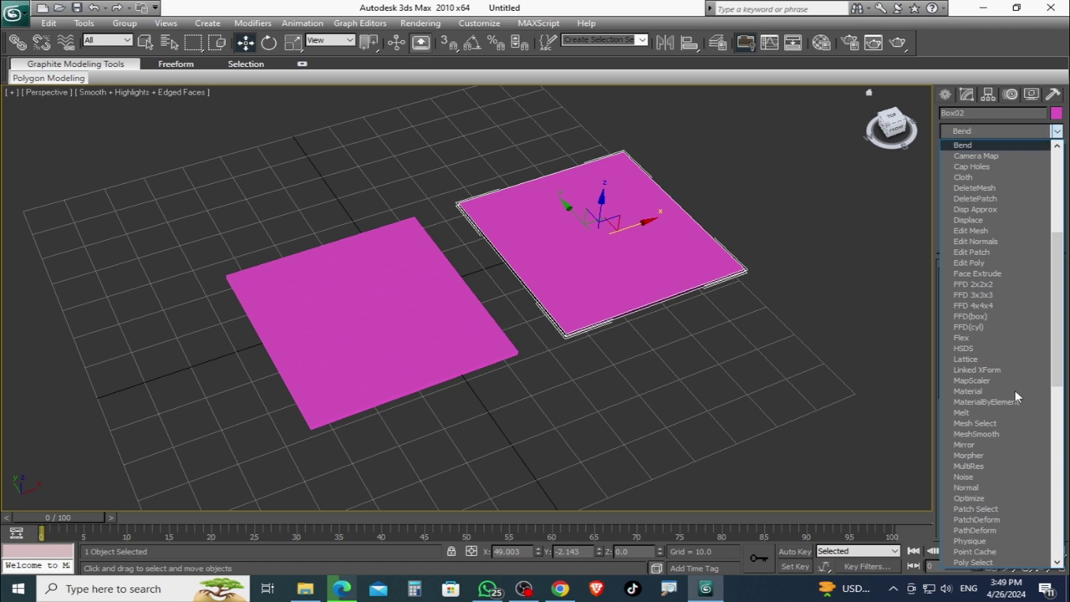
Step: Apply a Bend modifier to the right slab Box02
left_click(963, 145)
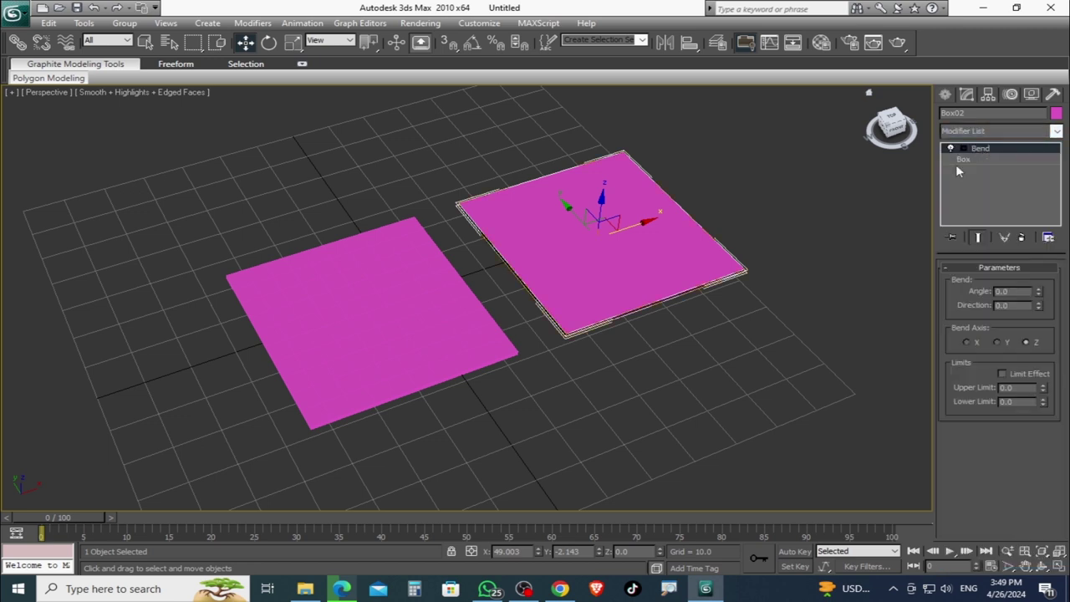
left_click(690, 351)
left_click(586, 280)
left_click(965, 159)
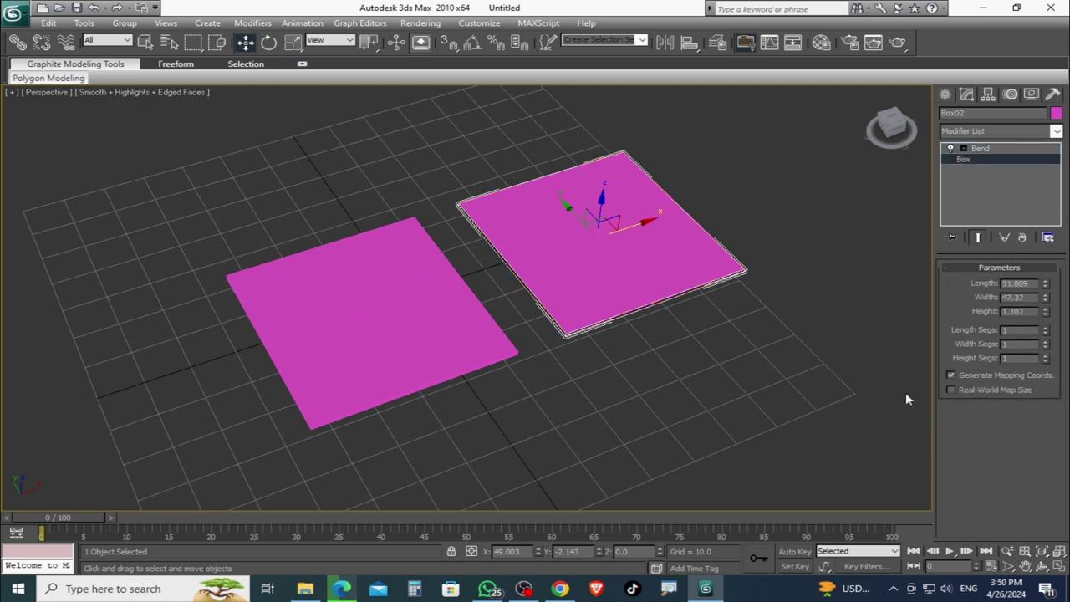
Step: Select the left 10-segment slab Box01 and add Bend from the Modifier List
left_click(426, 302)
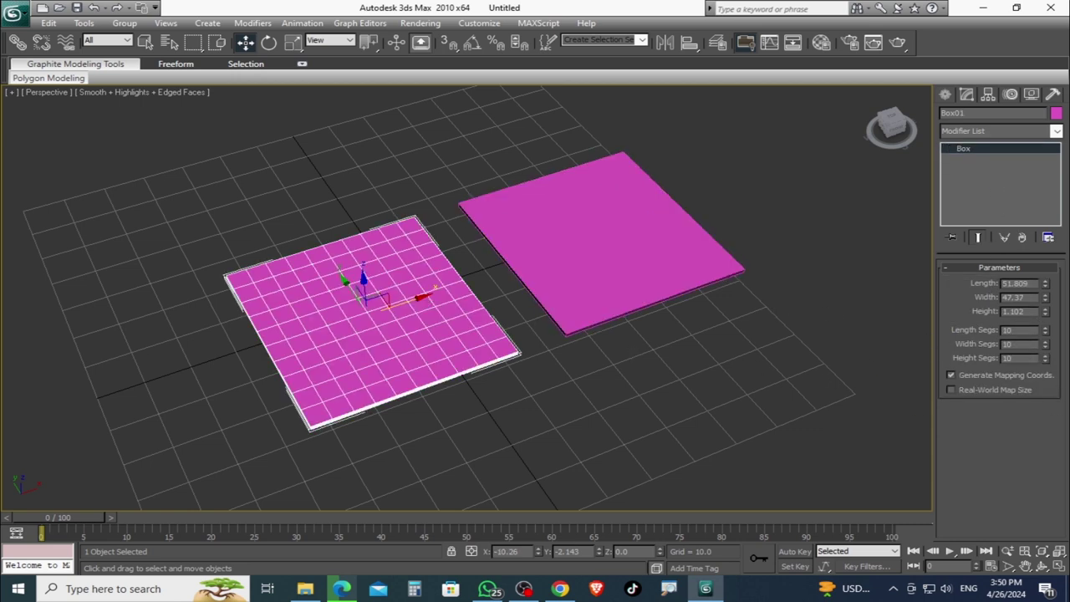
left_click(984, 126)
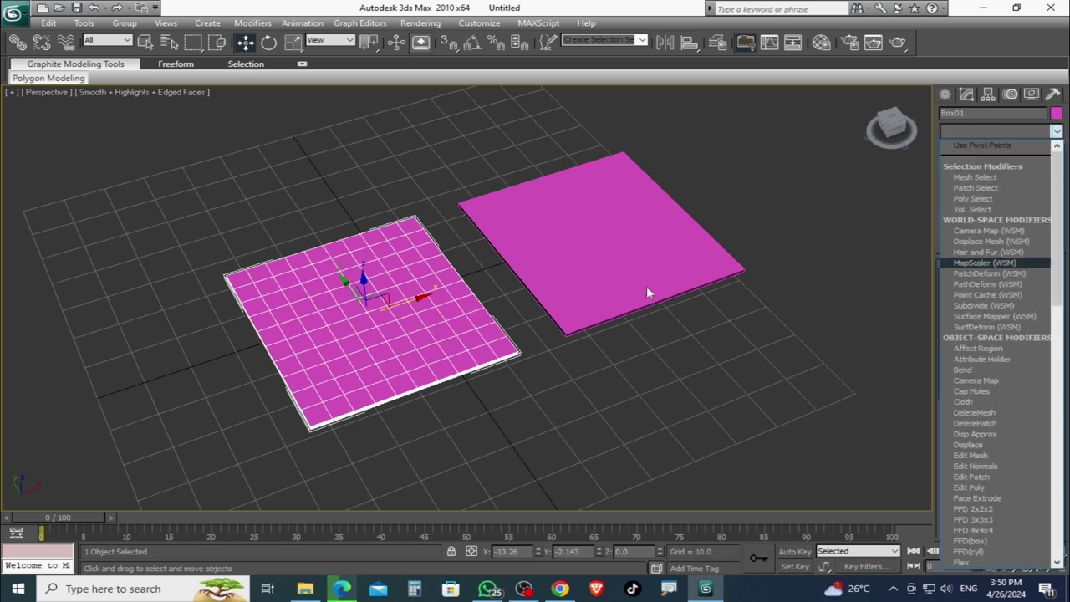
key("b")
key("Return")
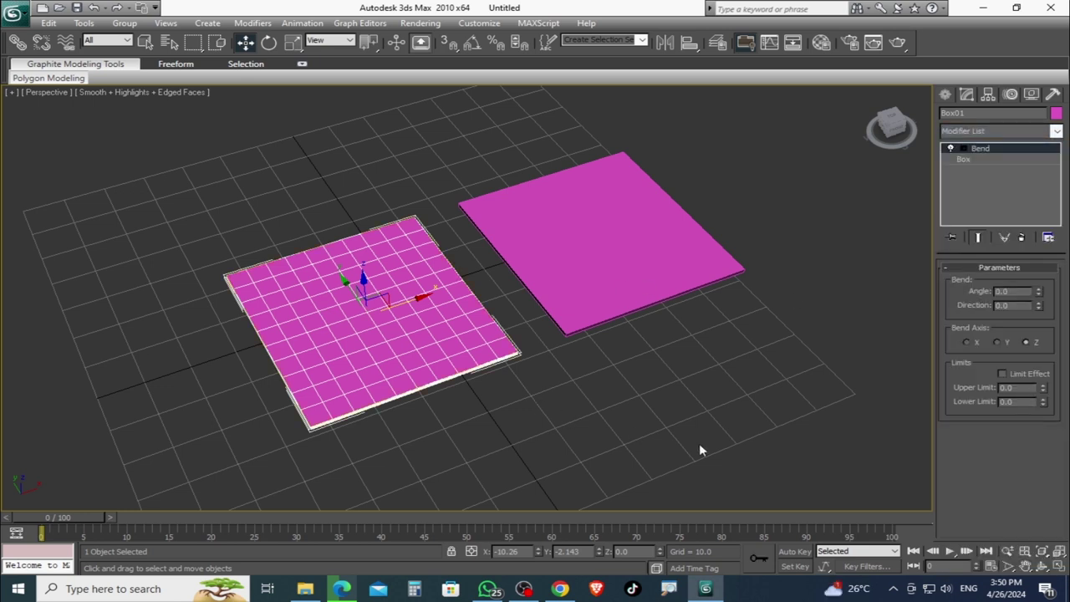
left_click(811, 422)
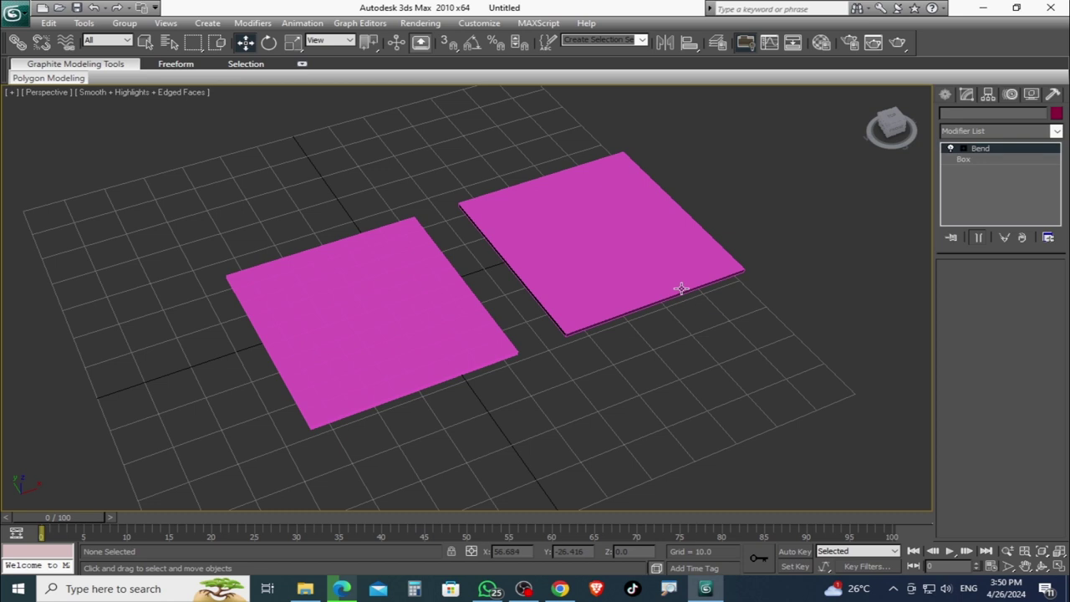
Step: Select Box02, set its Bend axis to Y and raise the angle to 53 degrees
left_click(680, 287)
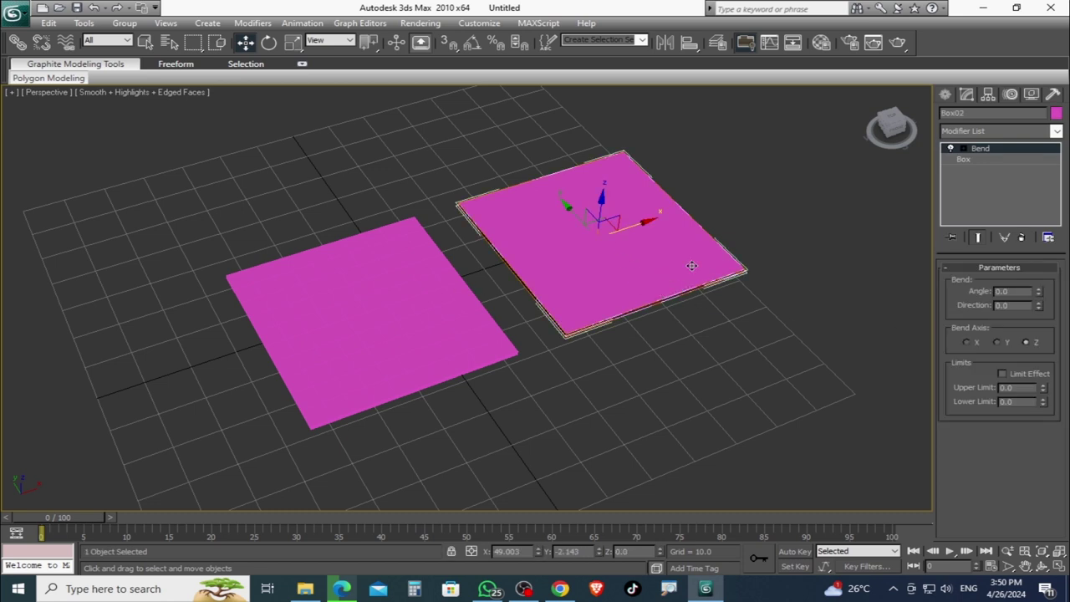
left_click(388, 304)
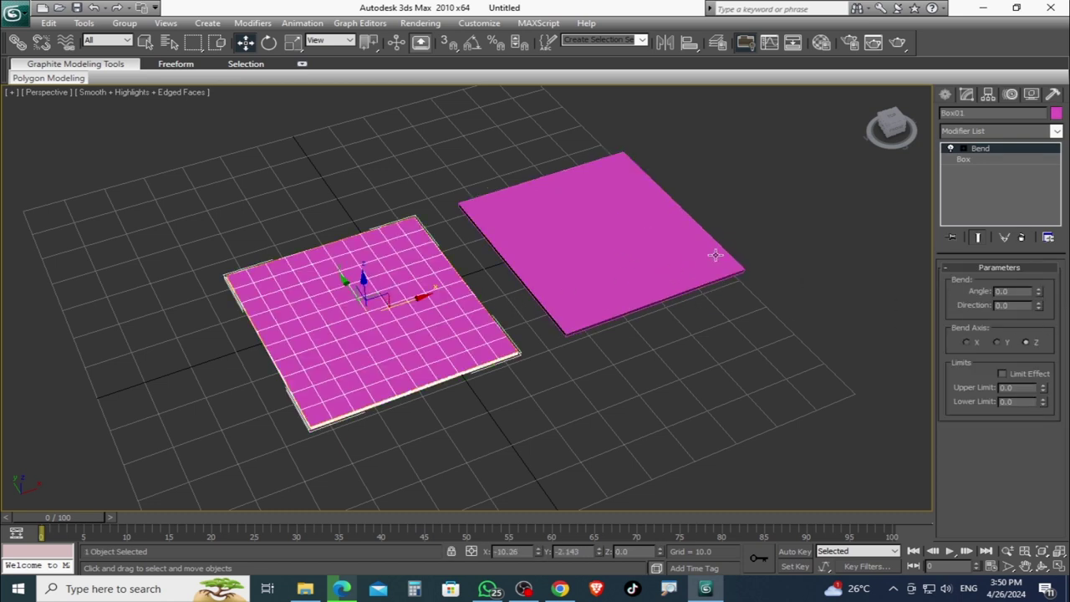
left_click(623, 235)
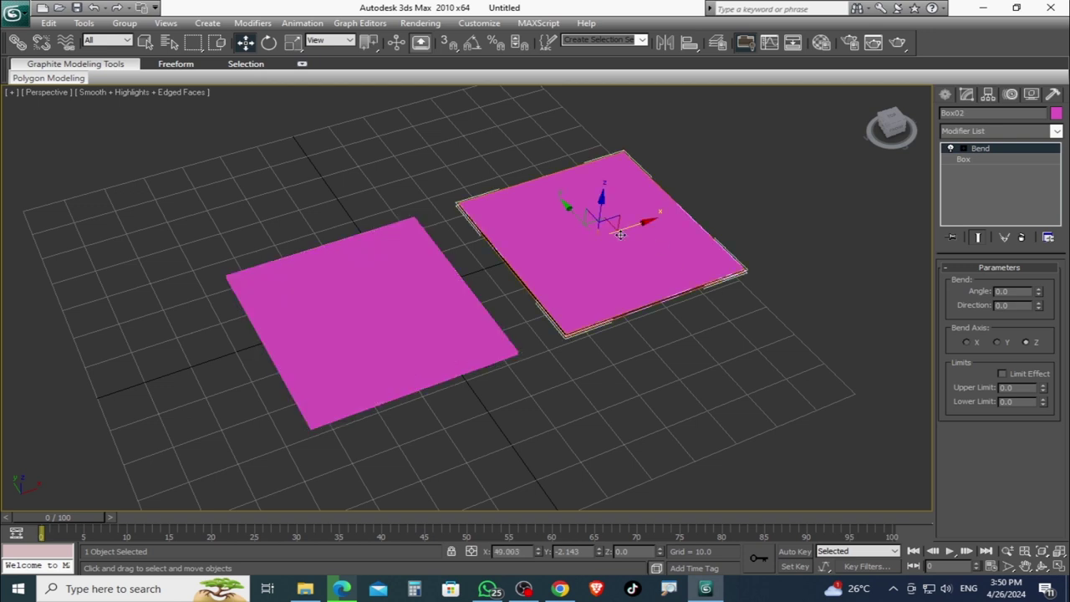
left_click(346, 322)
left_click(693, 270)
left_click_drag(1040, 292, 1040, 245)
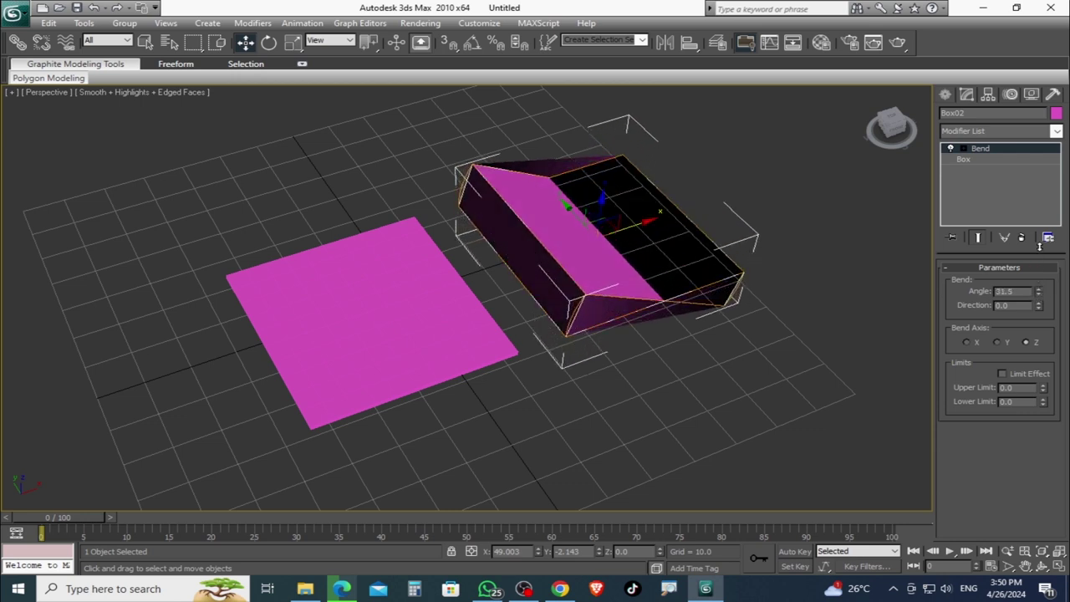
right_click(1040, 251)
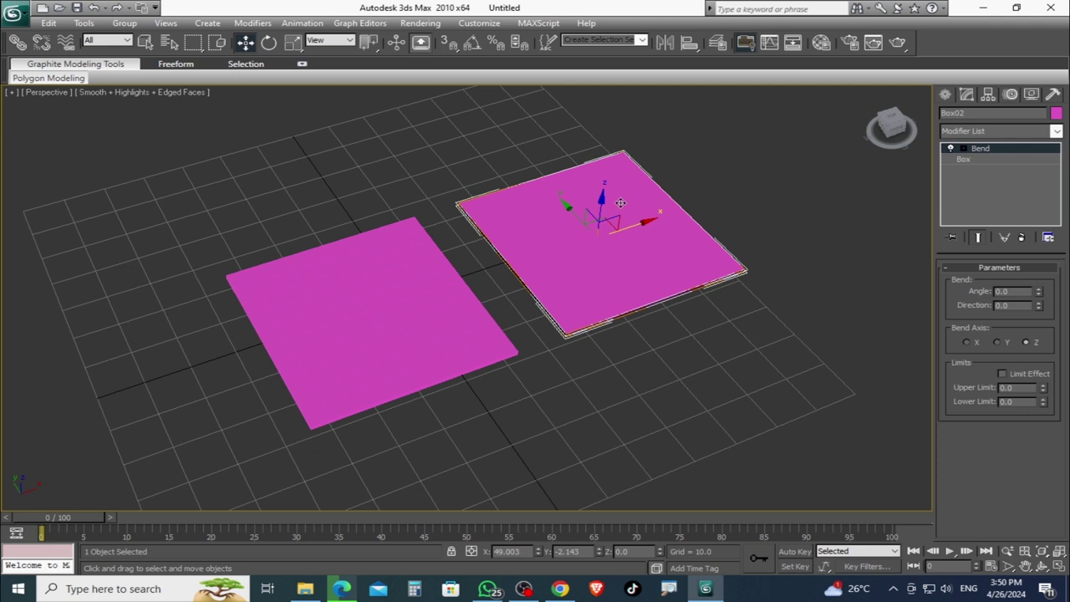
left_click(996, 342)
left_click_drag(1040, 292, 1001, 222)
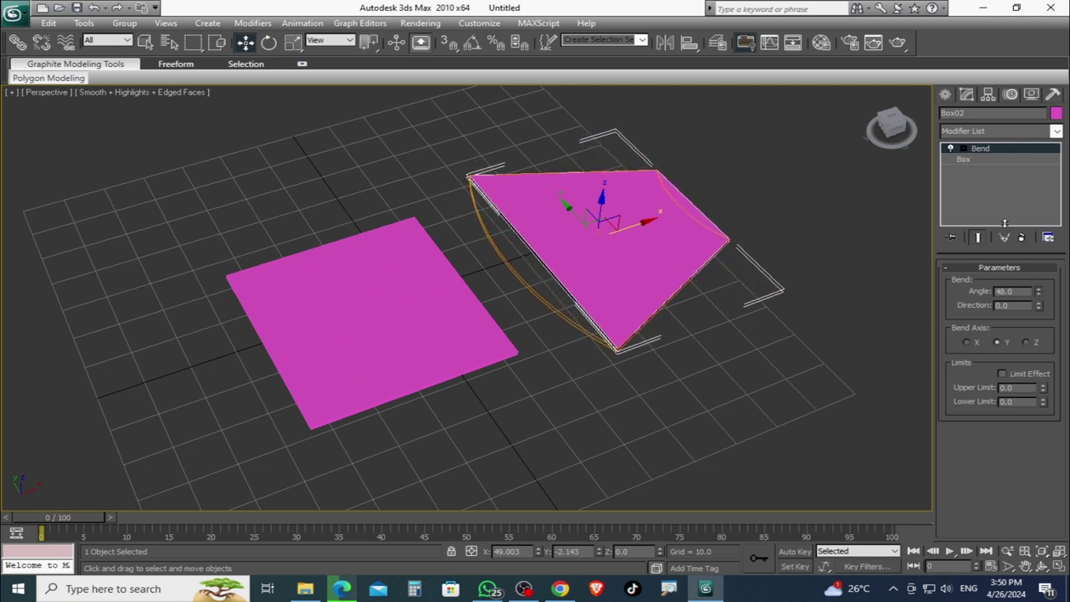
middle_click_drag(610, 255, 581, 224, "alt")
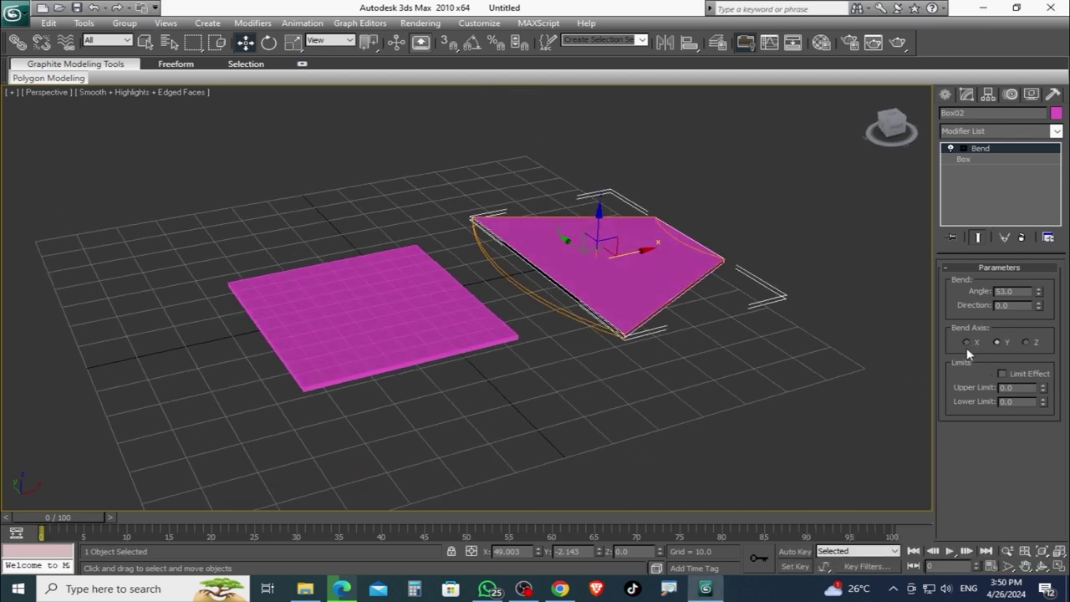
Step: Set Box02's Bend axis to X, hide the grid, and enter a 60-degree angle
left_click(966, 343)
mouse_move(663, 346)
middle_mouse_down("alt")
mouse_move(622, 313)
mouse_move(794, 372)
mouse_move(783, 378)
middle_mouse_up("alt")
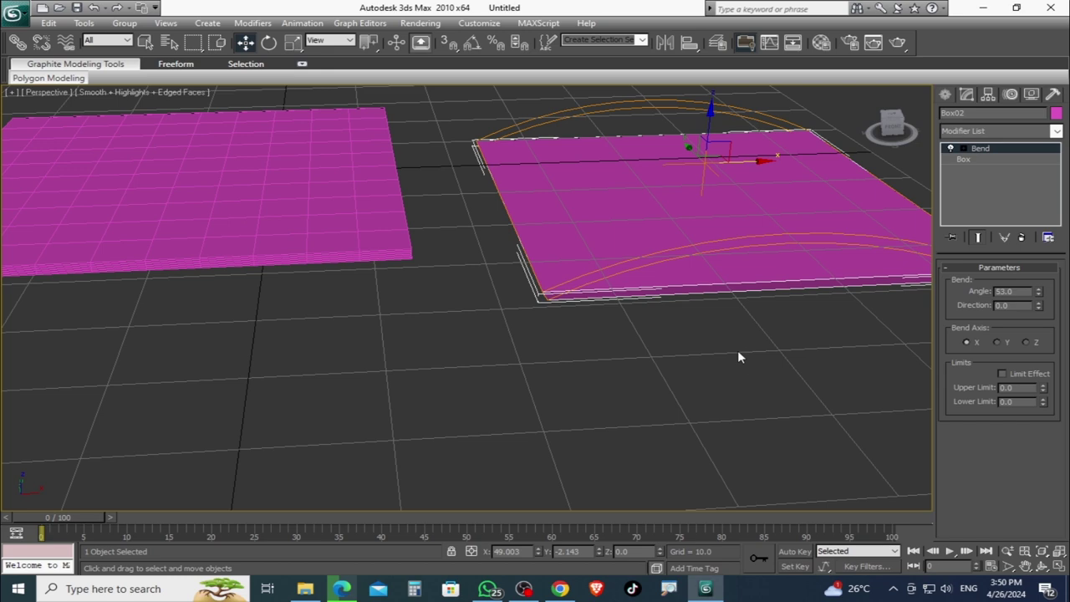
key("g")
mouse_move(774, 352)
middle_mouse_down("alt")
mouse_move(753, 349)
mouse_move(757, 301)
mouse_move(678, 389)
mouse_move(595, 339)
mouse_move(619, 349)
middle_mouse_up("alt")
left_click(1018, 292)
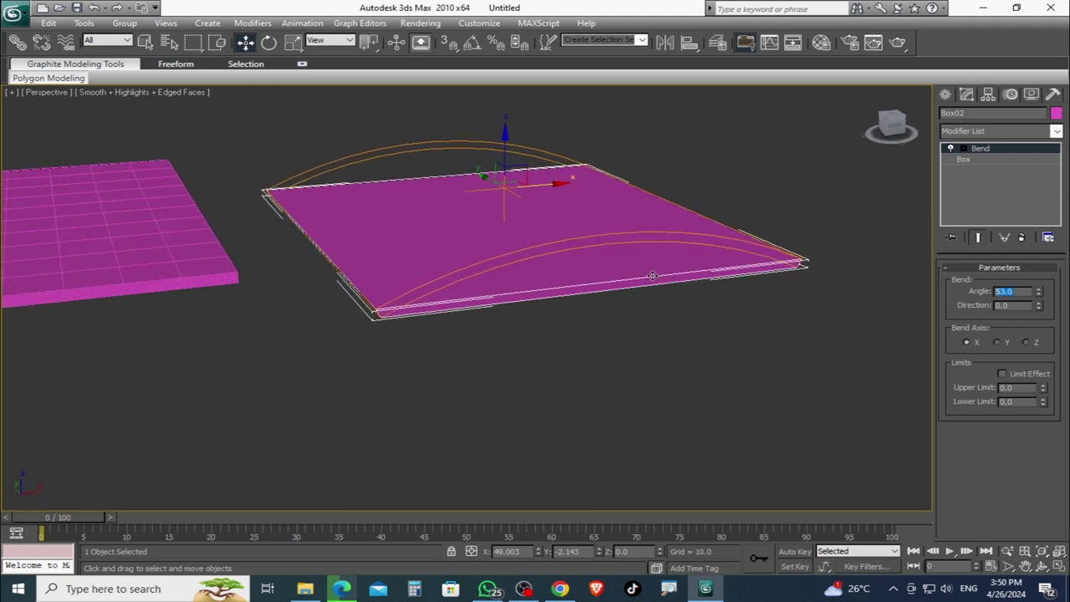
type("60")
key("Return")
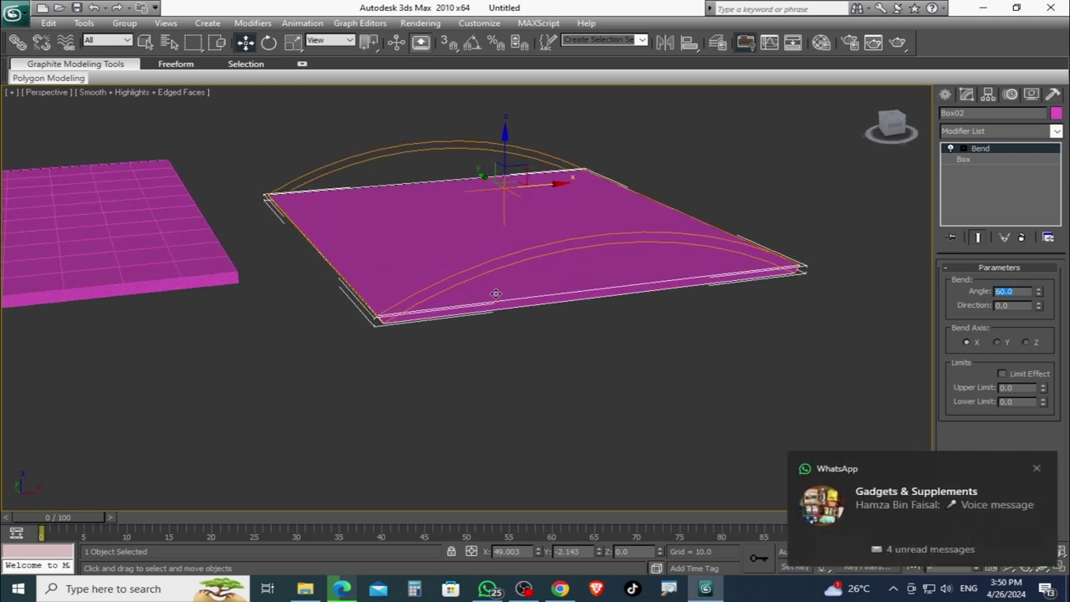
Step: Try the Z bend axis on Box02, then switch it back to X
left_click(1035, 468)
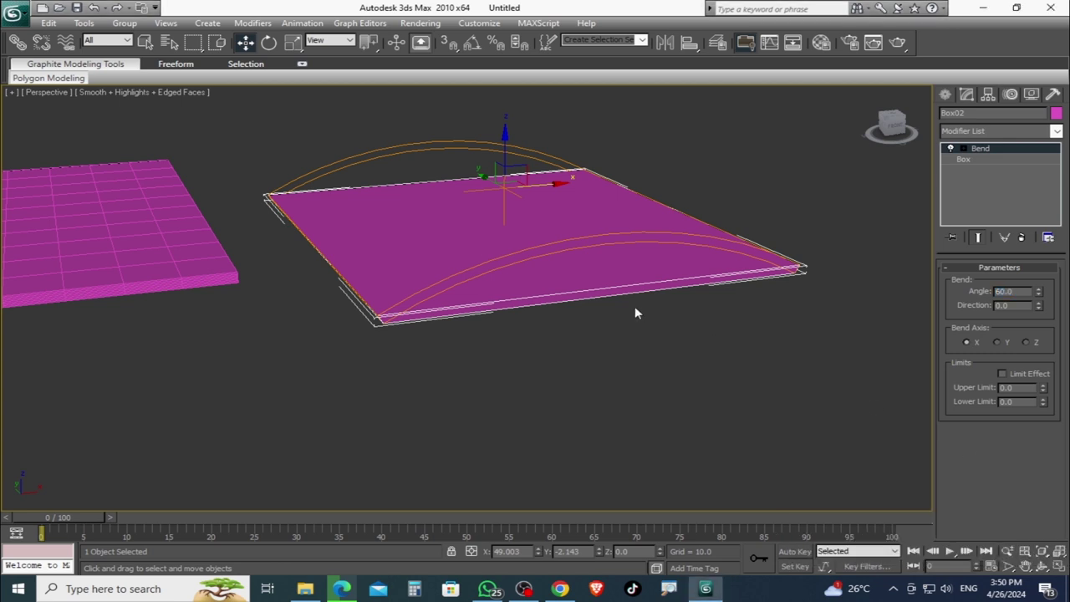
scroll(686, 351, "up", 2)
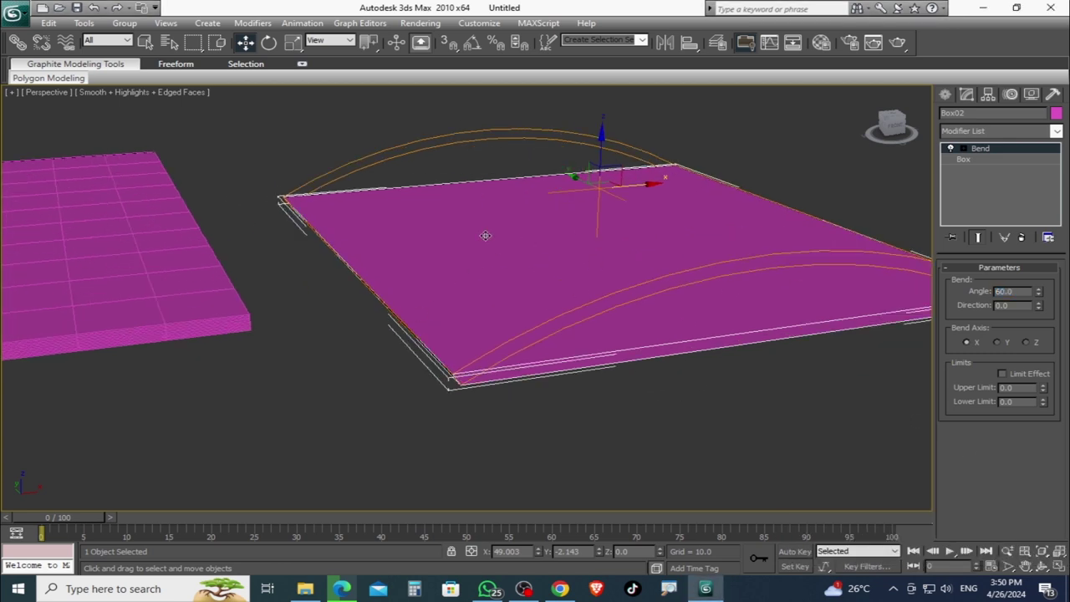
left_click(1027, 343)
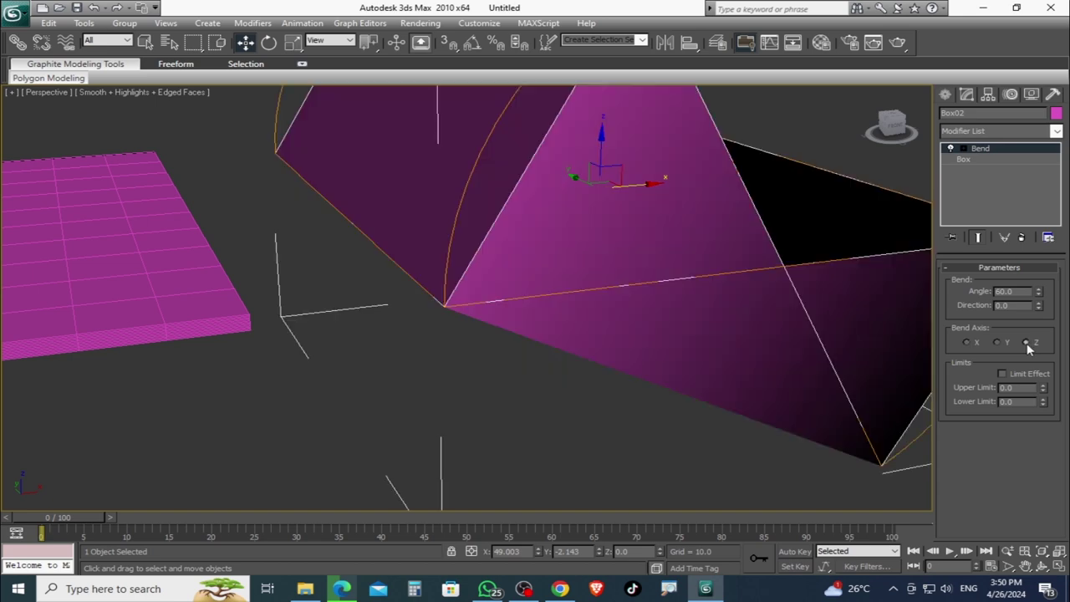
middle_click_drag(769, 294, 710, 336, "alt")
scroll(785, 340, "down", 2)
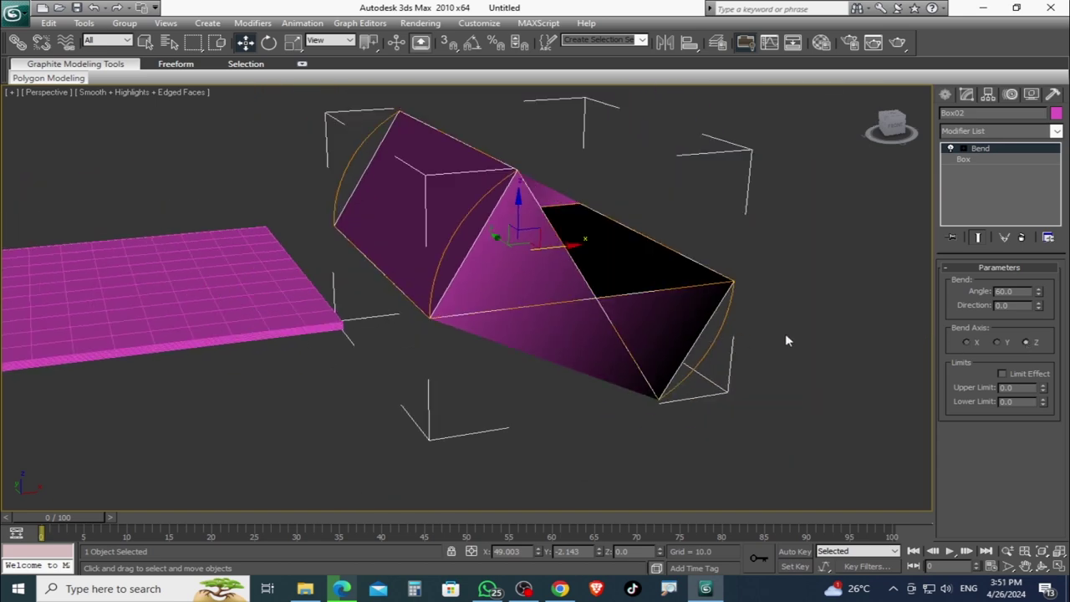
left_click(967, 343)
Step: Orbit to a side-on view framing both slabs and select the left slab
middle_click_drag(620, 355, 589, 298, "alt")
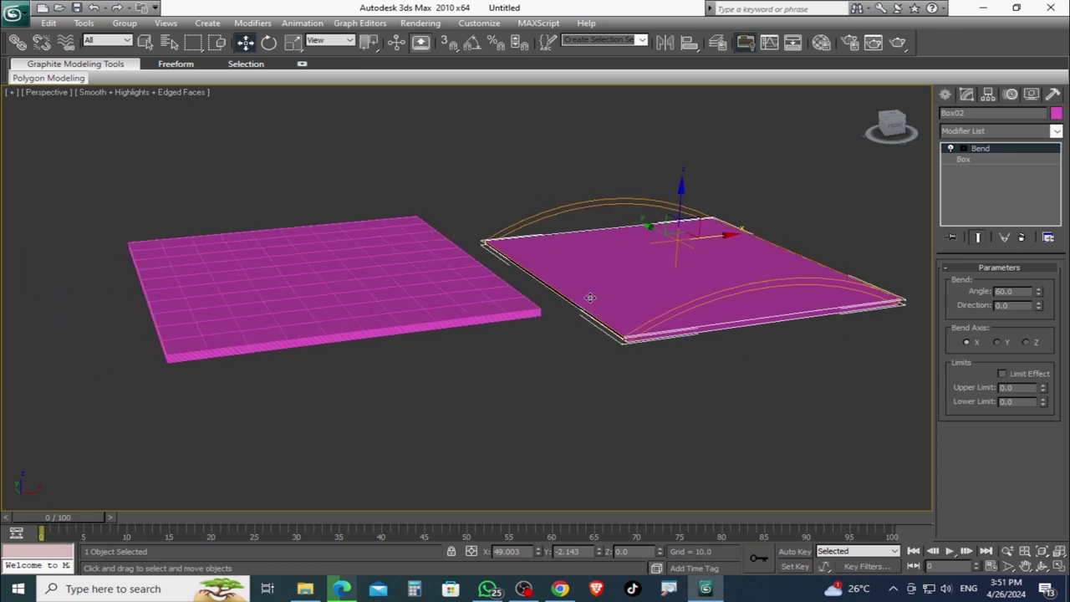
mouse_move(702, 365)
middle_mouse_down("alt")
mouse_move(688, 351)
mouse_move(485, 306)
mouse_move(494, 287)
mouse_move(544, 330)
mouse_move(594, 280)
middle_mouse_up("alt")
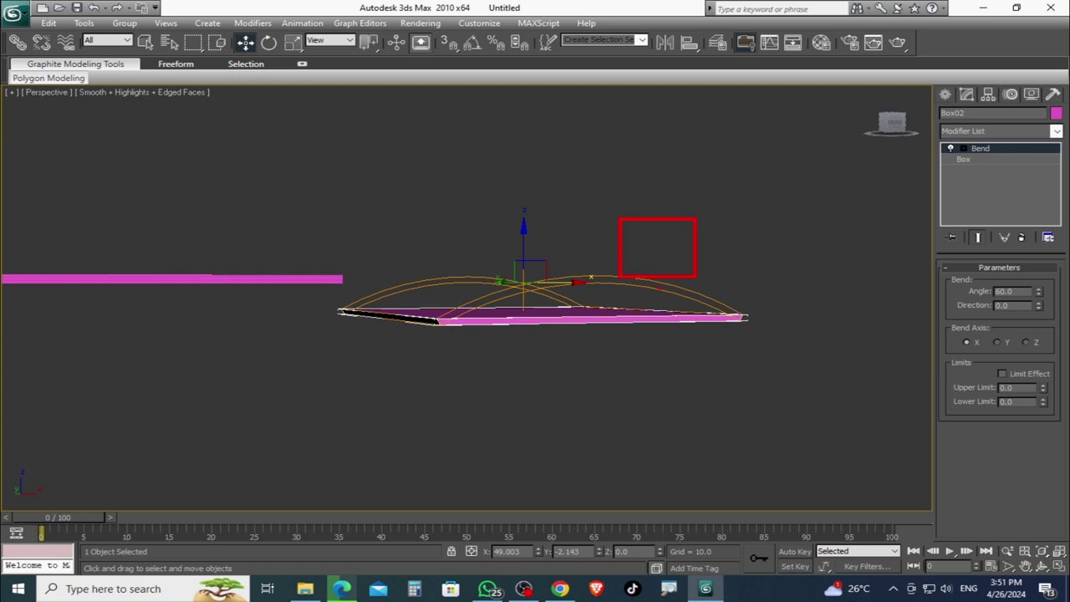
middle_click_drag(456, 291, 585, 300)
left_click(425, 308)
Step: Bend Box01 60 degrees about the X axis, then select and frame the right slab Box02
left_click(968, 342)
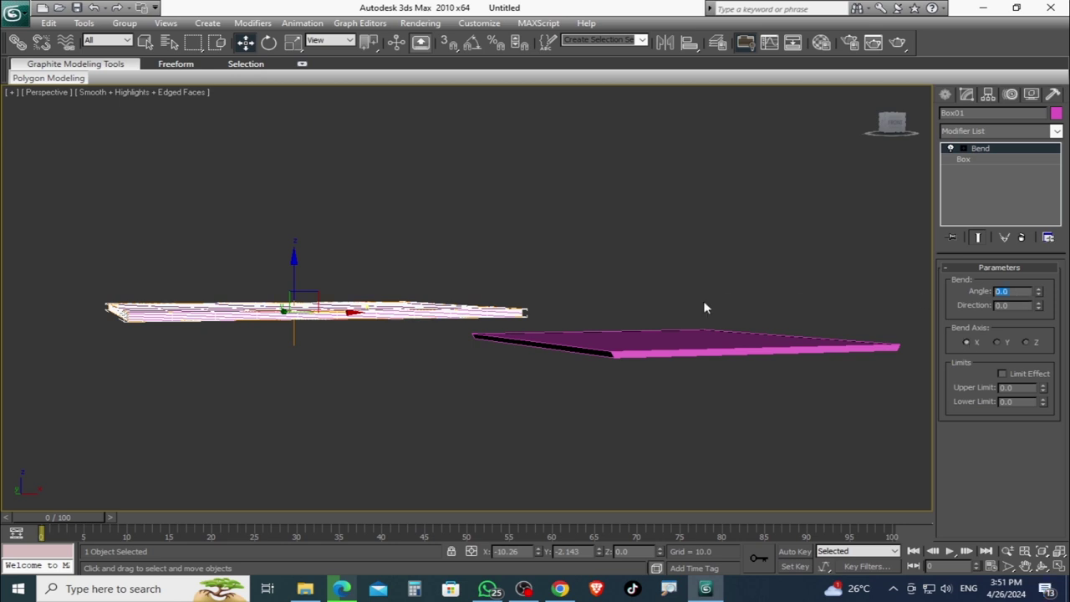
type("60")
key("Return")
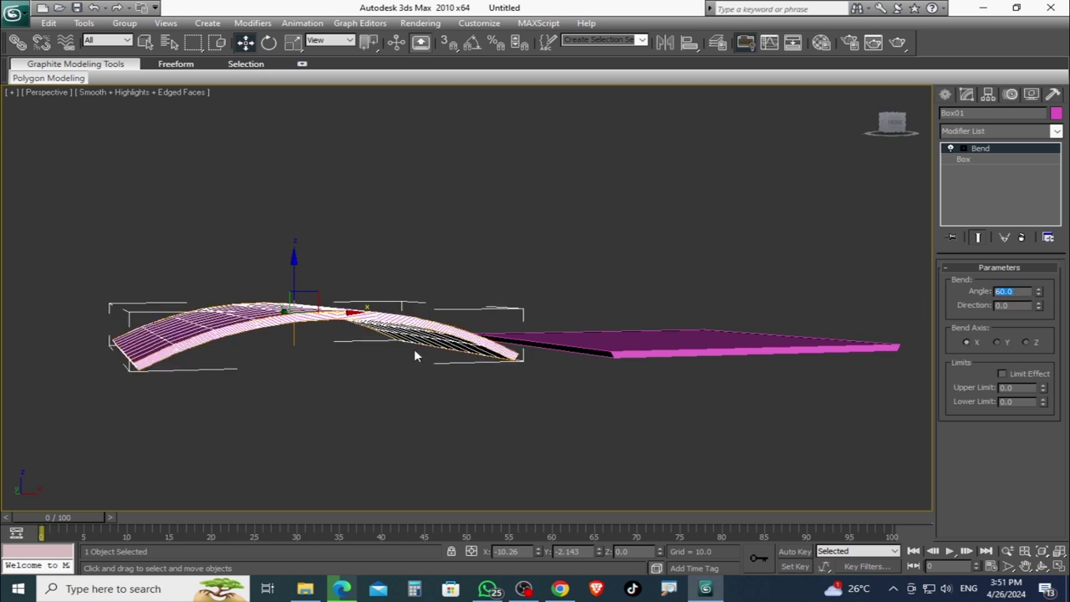
left_click(692, 331)
mouse_move(736, 350)
middle_mouse_down()
mouse_move(622, 371)
mouse_move(597, 318)
mouse_move(686, 360)
middle_mouse_up()
scroll(656, 360, "up", 2)
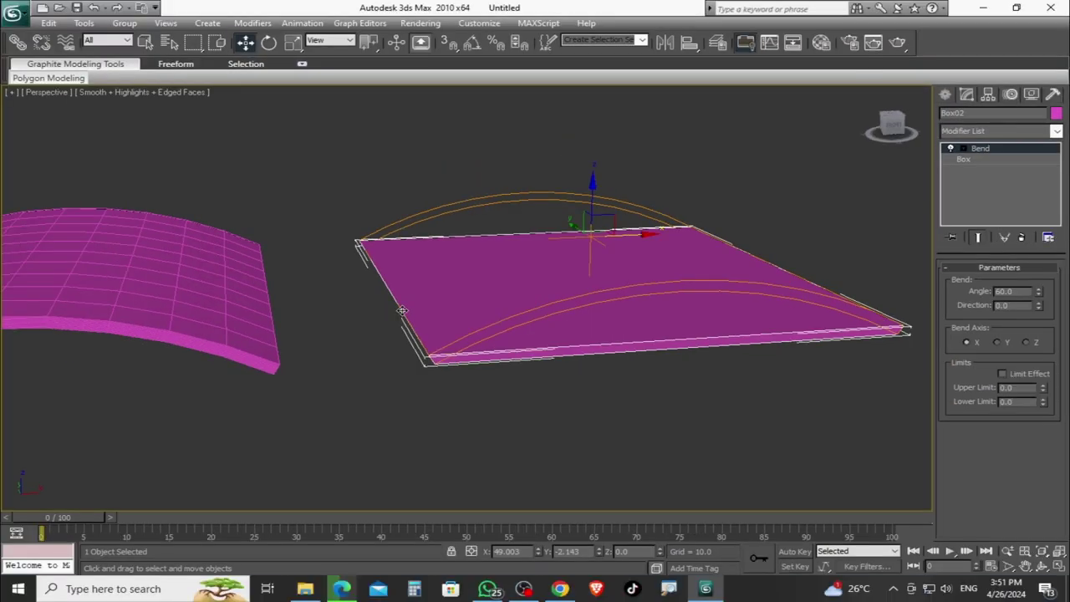
Step: Inspect both slabs from several viewpoints, ending with the flat right slab Box02 selected
middle_click_drag(513, 309, 726, 300)
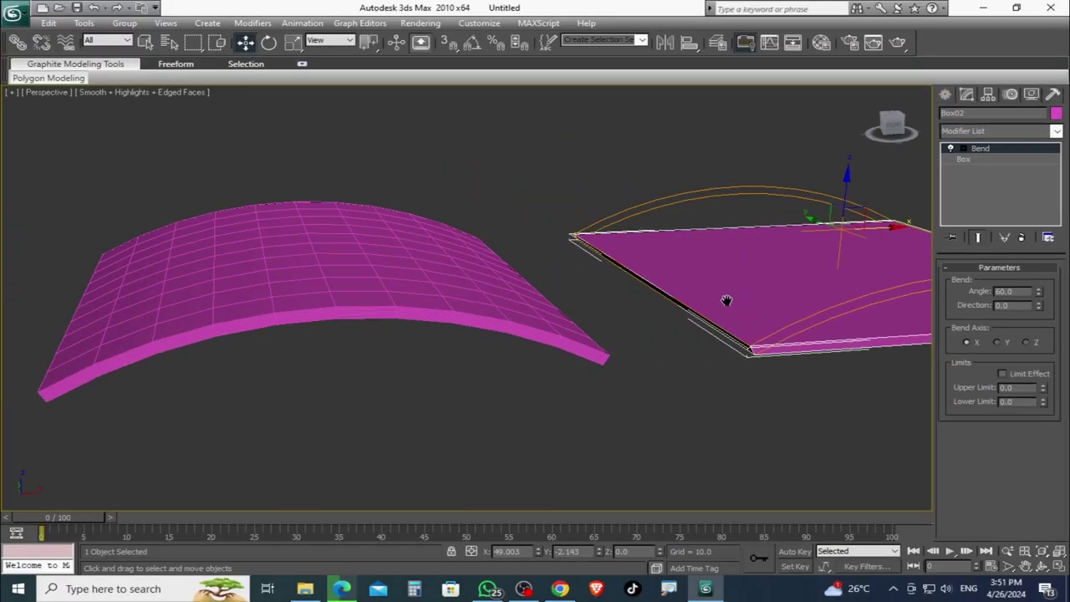
left_click(347, 303)
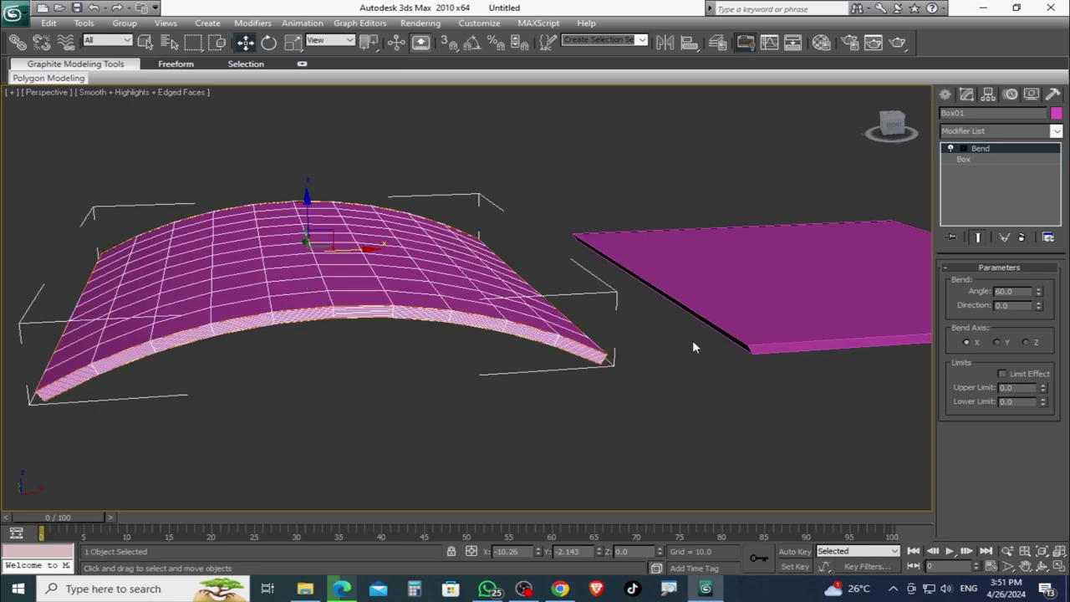
middle_click_drag(771, 326, 678, 312)
left_click(677, 313)
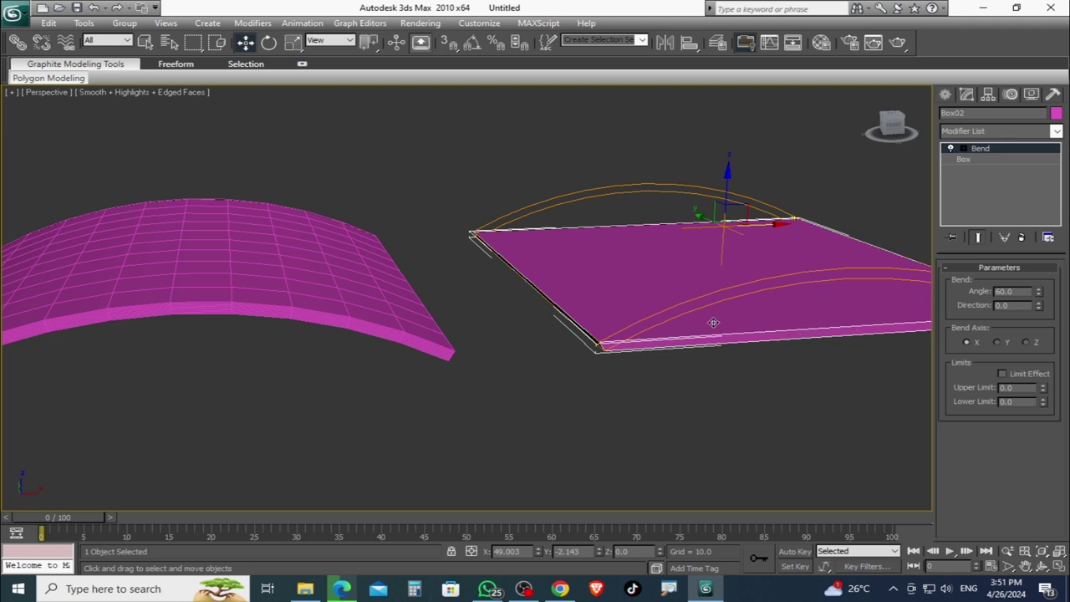
mouse_move(683, 312)
middle_mouse_down("alt")
mouse_move(444, 282)
mouse_move(365, 287)
middle_mouse_up("alt")
left_click(365, 287)
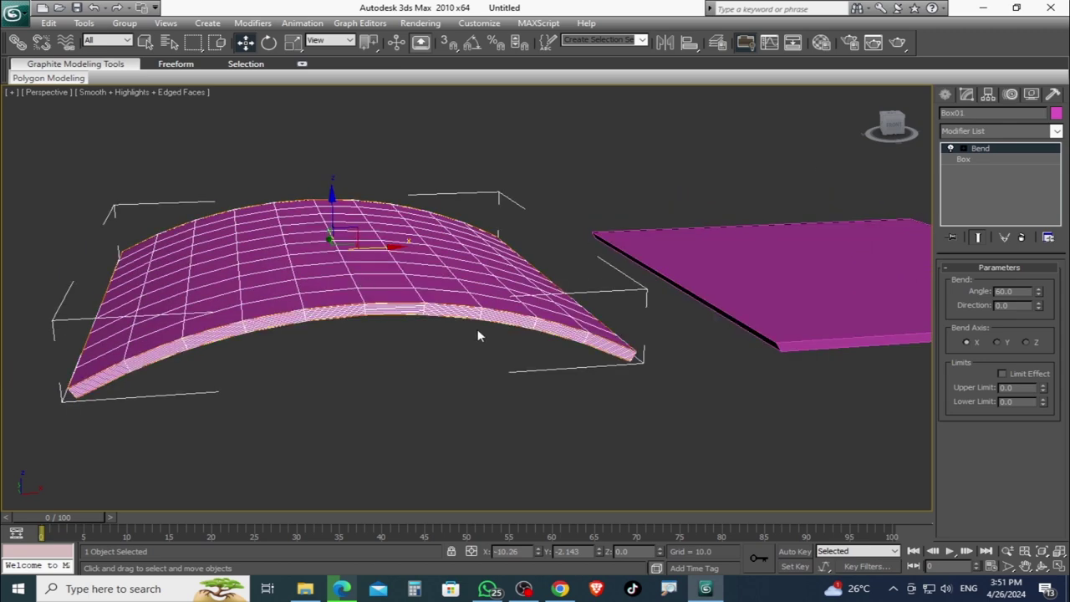
middle_click_drag(830, 306, 724, 325)
left_click(724, 325)
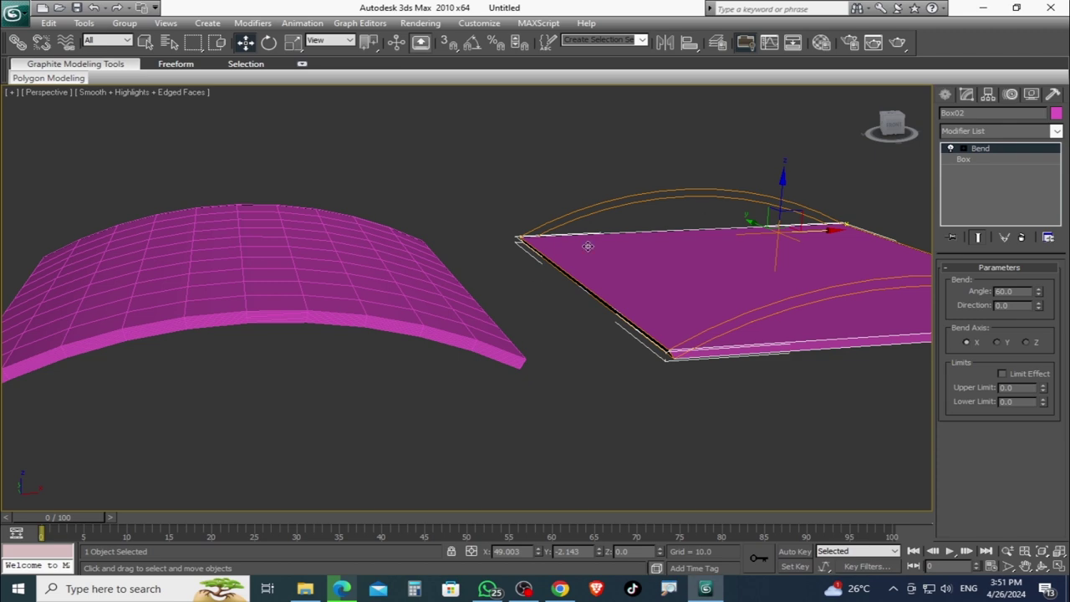
middle_click_drag(682, 210, 643, 276, "alt")
left_click(433, 269)
mouse_move(727, 303)
middle_mouse_down("alt")
mouse_move(791, 310)
mouse_move(735, 317)
middle_mouse_up("alt")
left_click(735, 318)
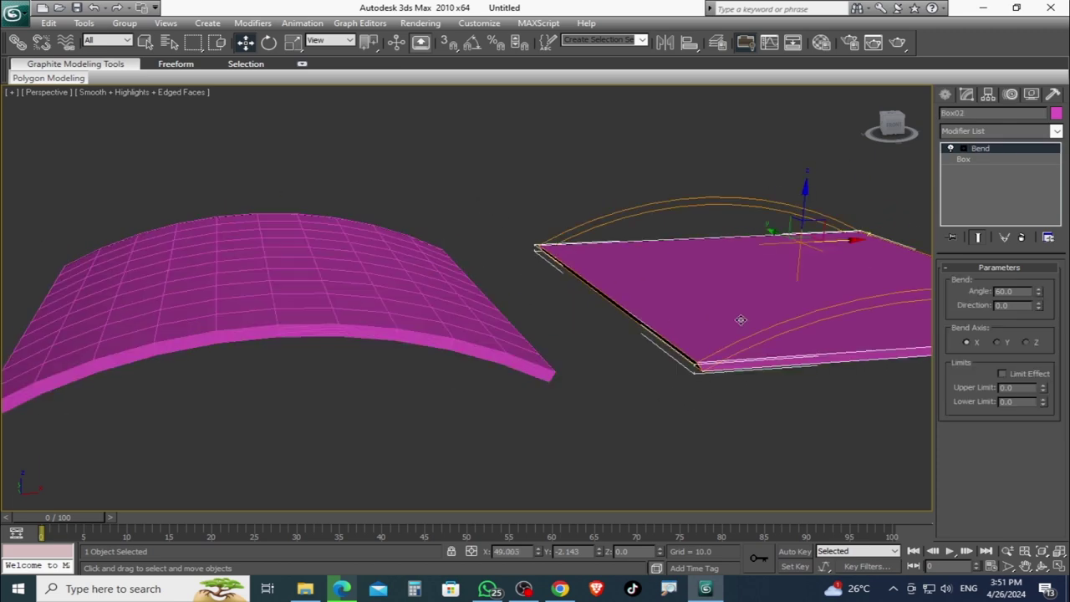
Step: Switch the Bend axis to Z on Box02 and then Box01, and orbit around the folds
left_click(1028, 343)
scroll(532, 296, "down", 1)
scroll(504, 293, "down", 3)
left_click(355, 301)
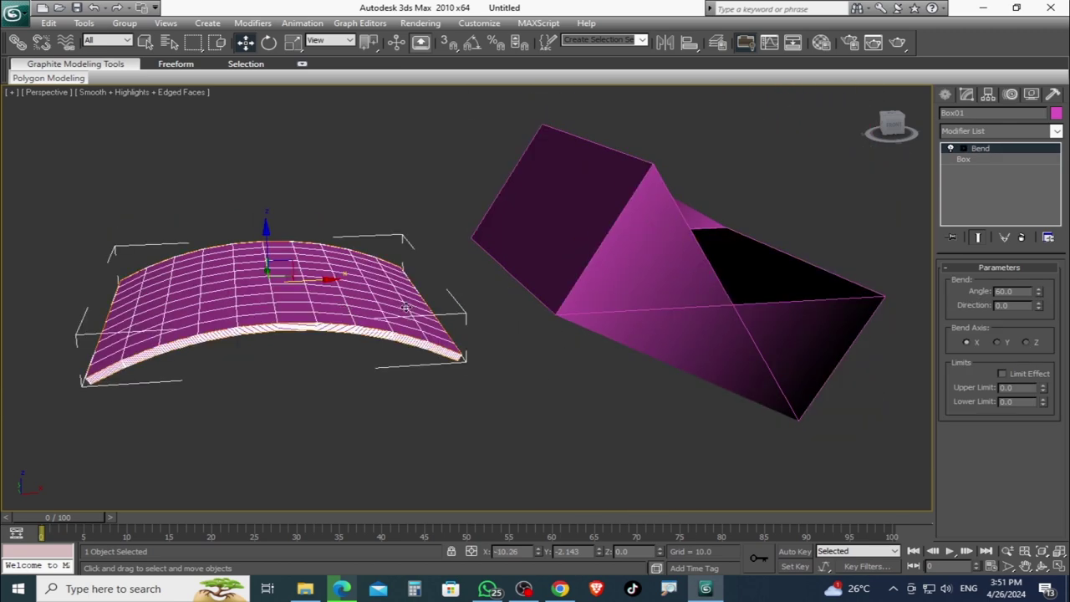
left_click(1028, 342)
scroll(363, 300, "up", 2)
scroll(281, 308, "up", 2)
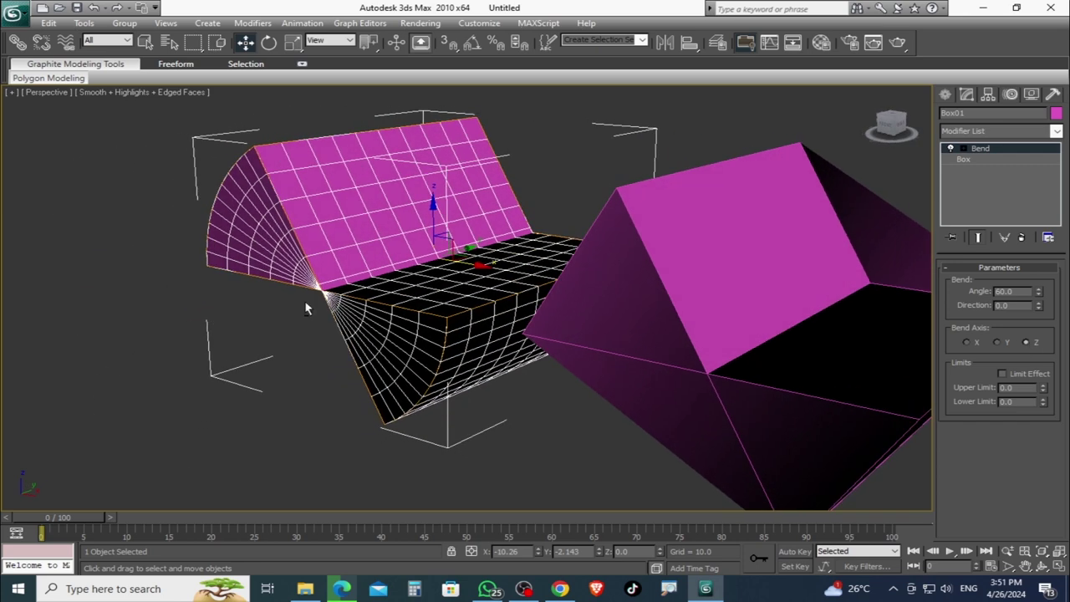
middle_click_drag(579, 332, 599, 313, "alt")
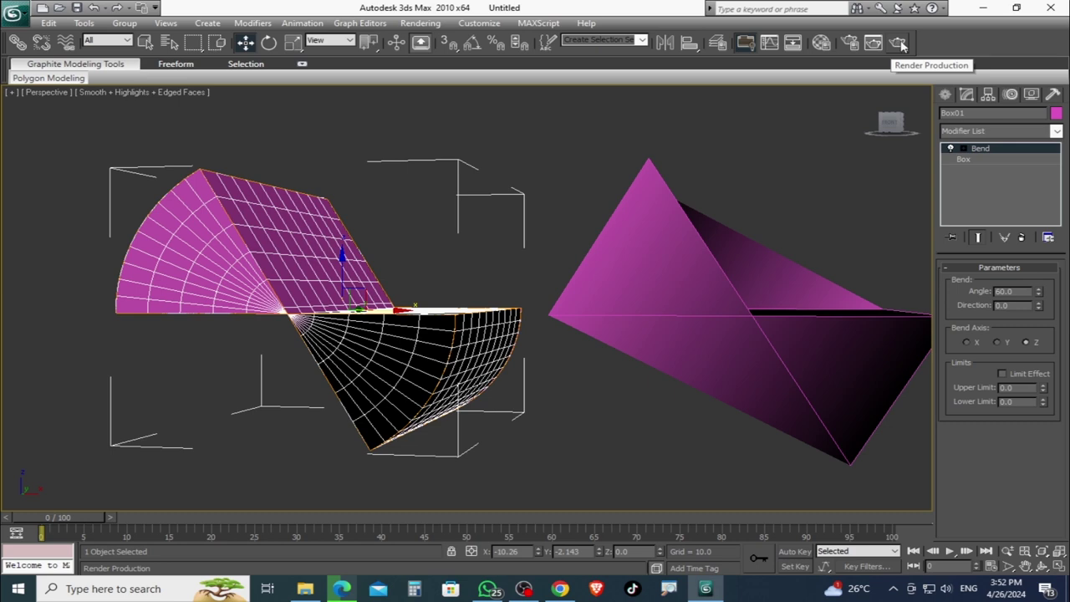
Step: Render the Z-axis folded slabs twice, closing each rendered frame
left_click(899, 43)
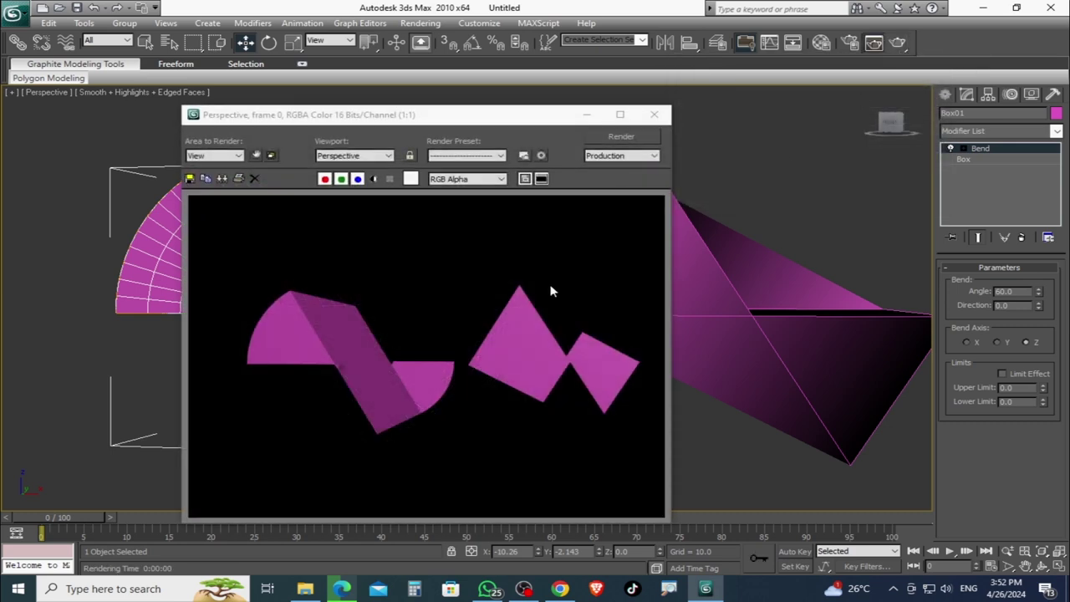
left_click(653, 115)
scroll(760, 288, "up", 3)
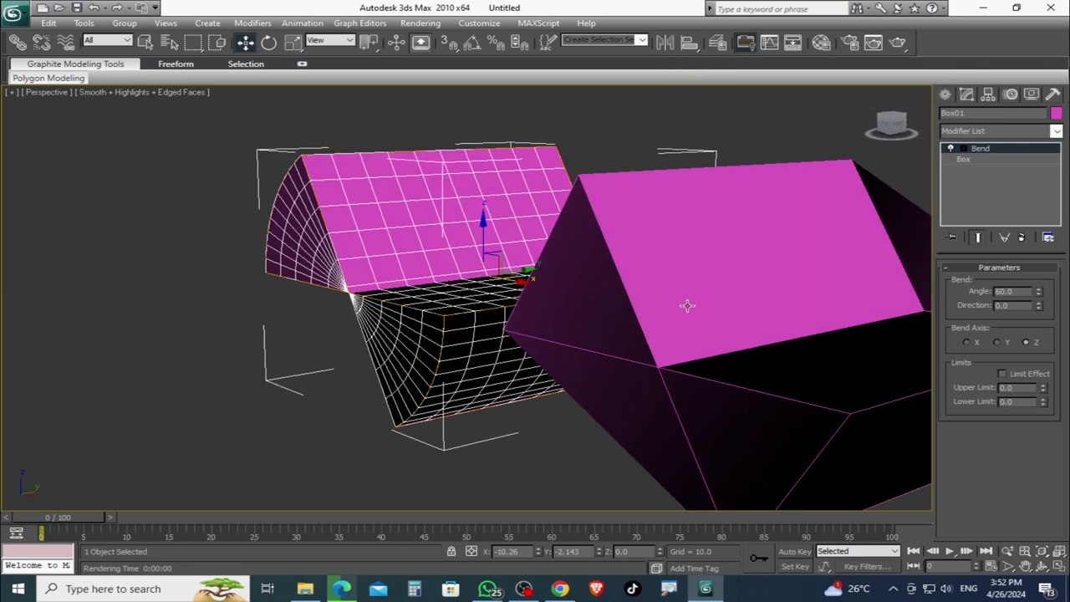
middle_click_drag(685, 306, 617, 304)
left_click(899, 43)
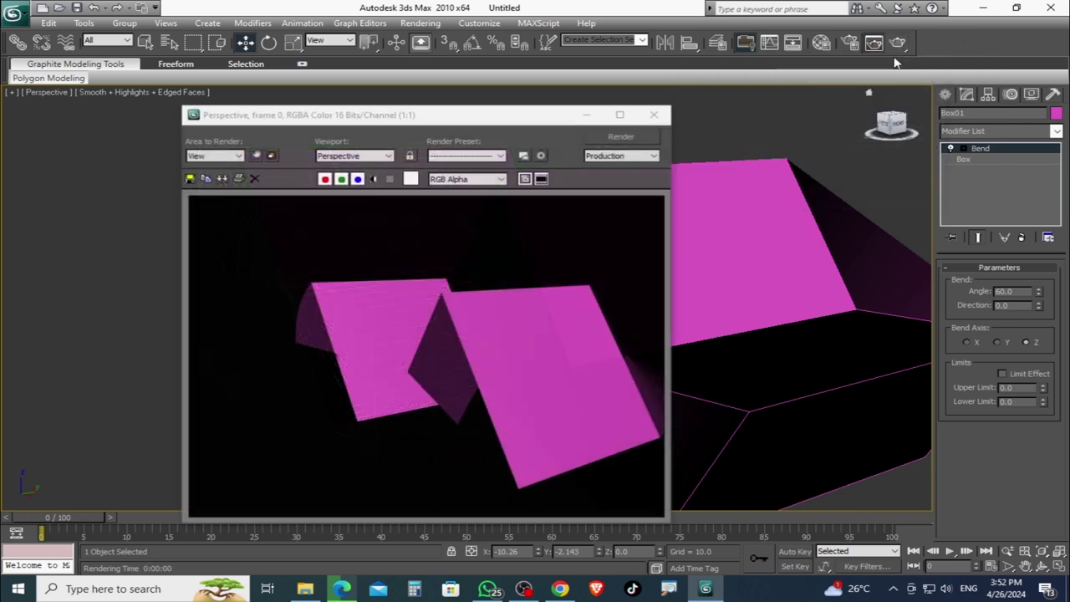
left_click(654, 115)
Step: Return the Bend axis to X on both Box02 and Box01
left_click(886, 339)
left_click(965, 342)
left_click(444, 259)
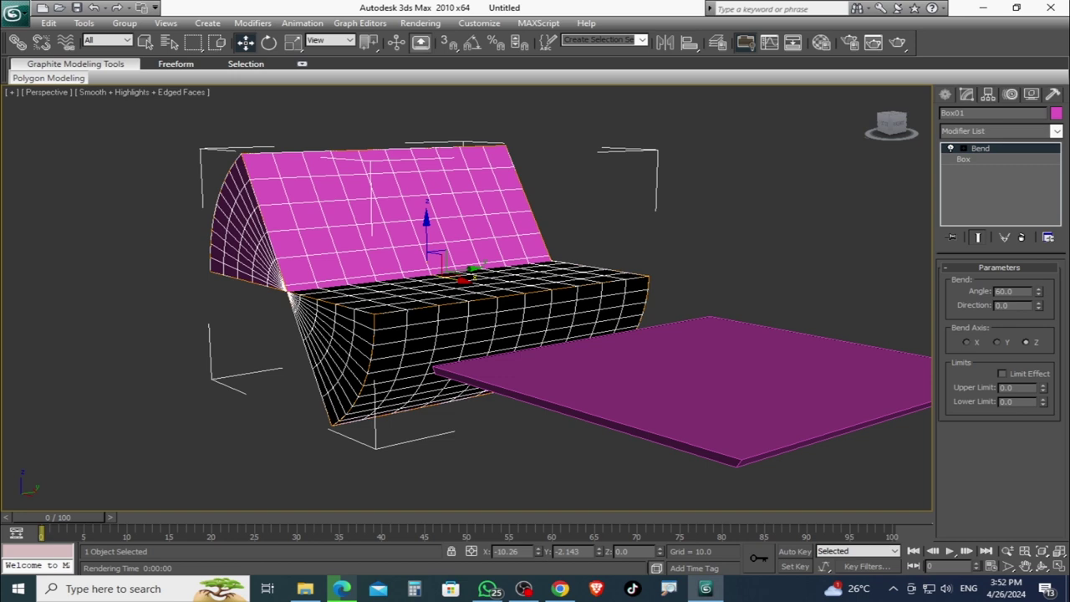
left_click(966, 342)
Step: Render the X-axis arches from a near edge-on view, then orbit to inspect them
middle_click_drag(669, 363, 721, 360, "alt")
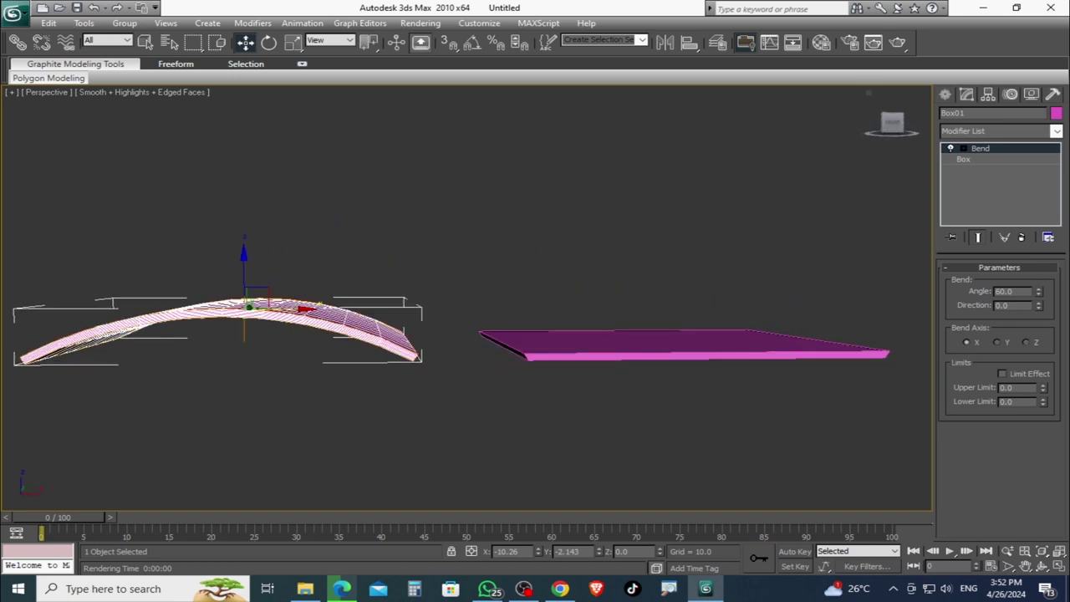
left_click(899, 42)
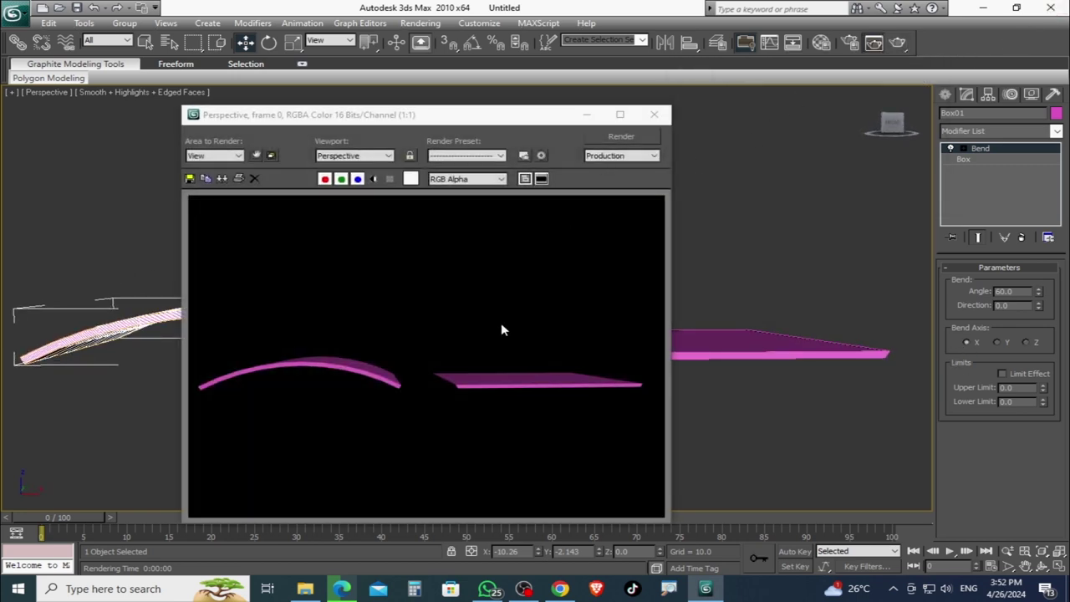
left_click(654, 114)
middle_click_drag(475, 329, 392, 358, "alt")
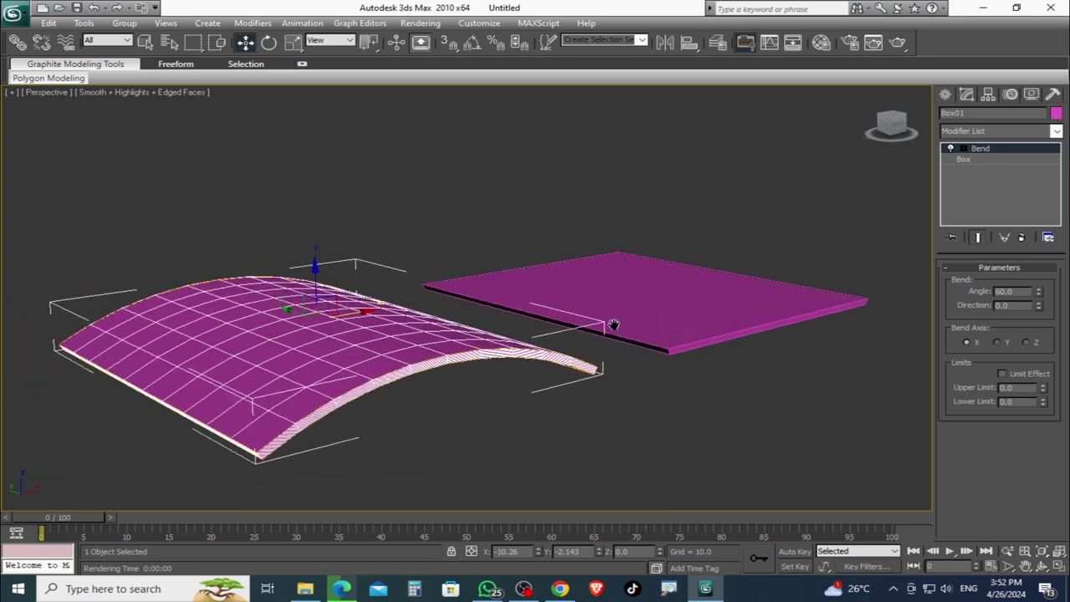
mouse_move(580, 403)
middle_mouse_down("alt")
mouse_move(520, 410)
mouse_move(404, 287)
middle_mouse_up("alt")
middle_click_drag(387, 351, 568, 326, "alt")
middle_click_drag(694, 349, 639, 360)
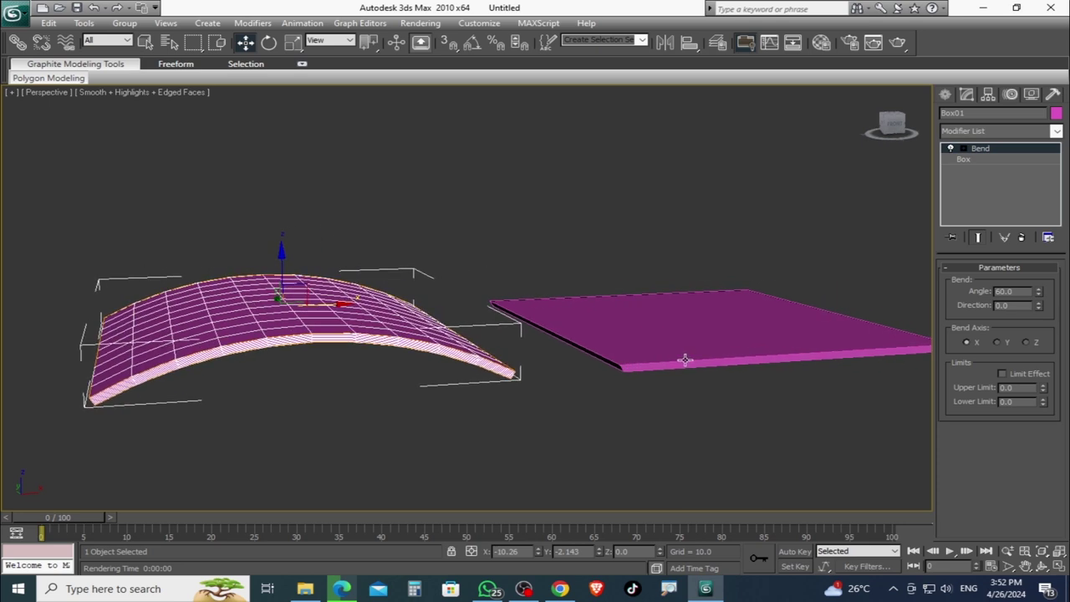
Step: Show the base Box parameters of Box02 (1 segment) and Box01 (10 segments) in the modifier stack
left_click(686, 365)
left_click(983, 160)
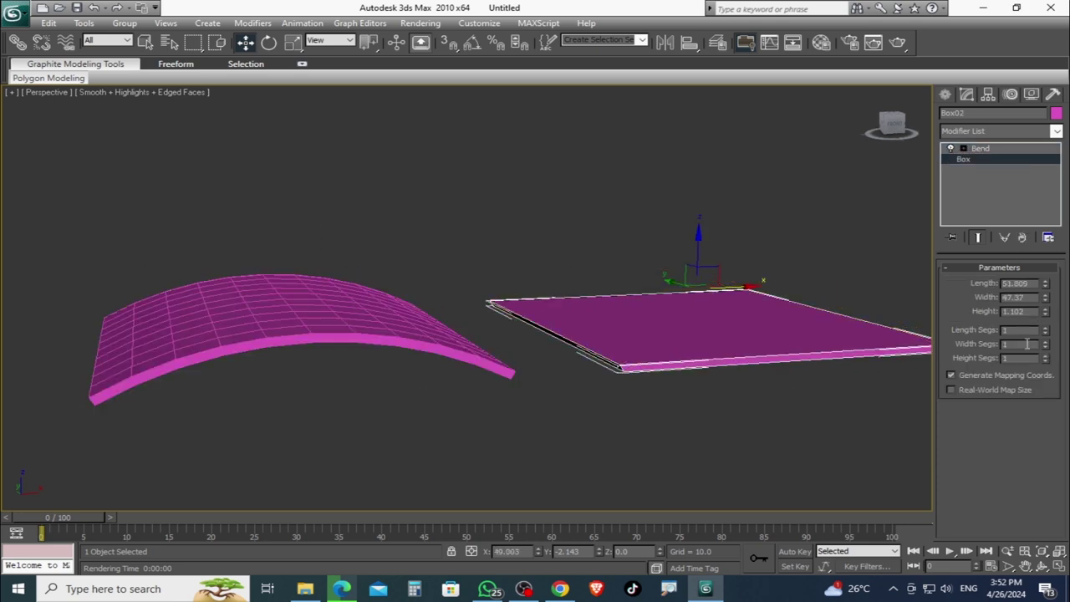
left_click(386, 337)
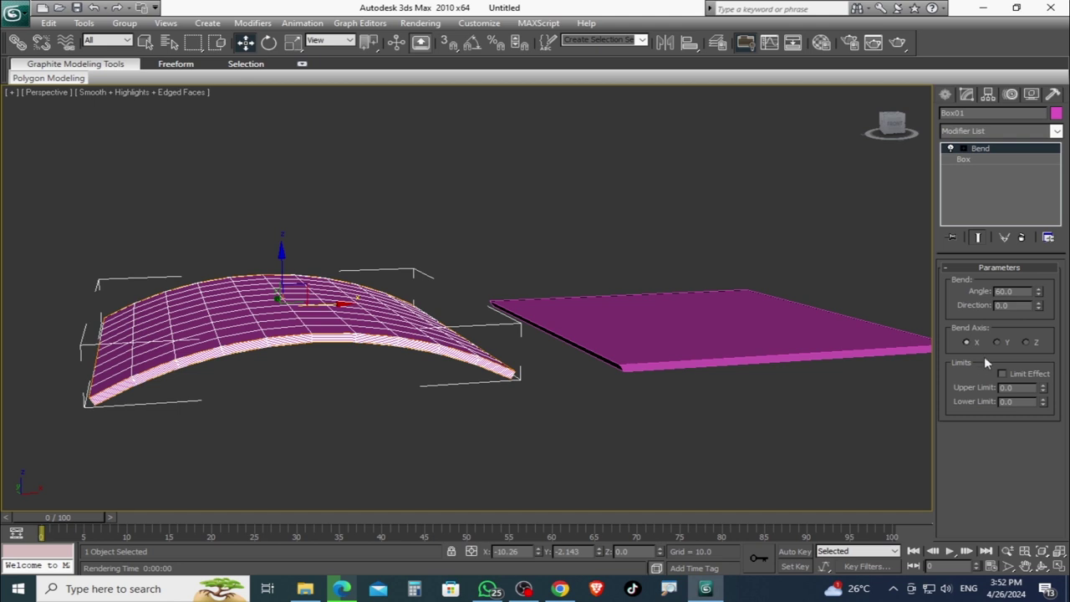
left_click(999, 161)
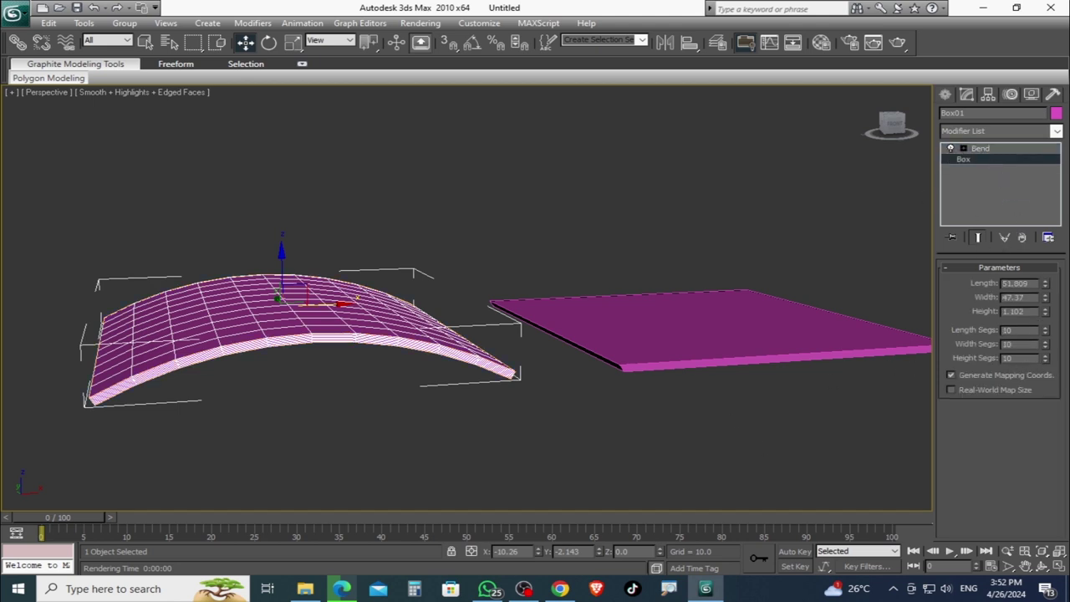